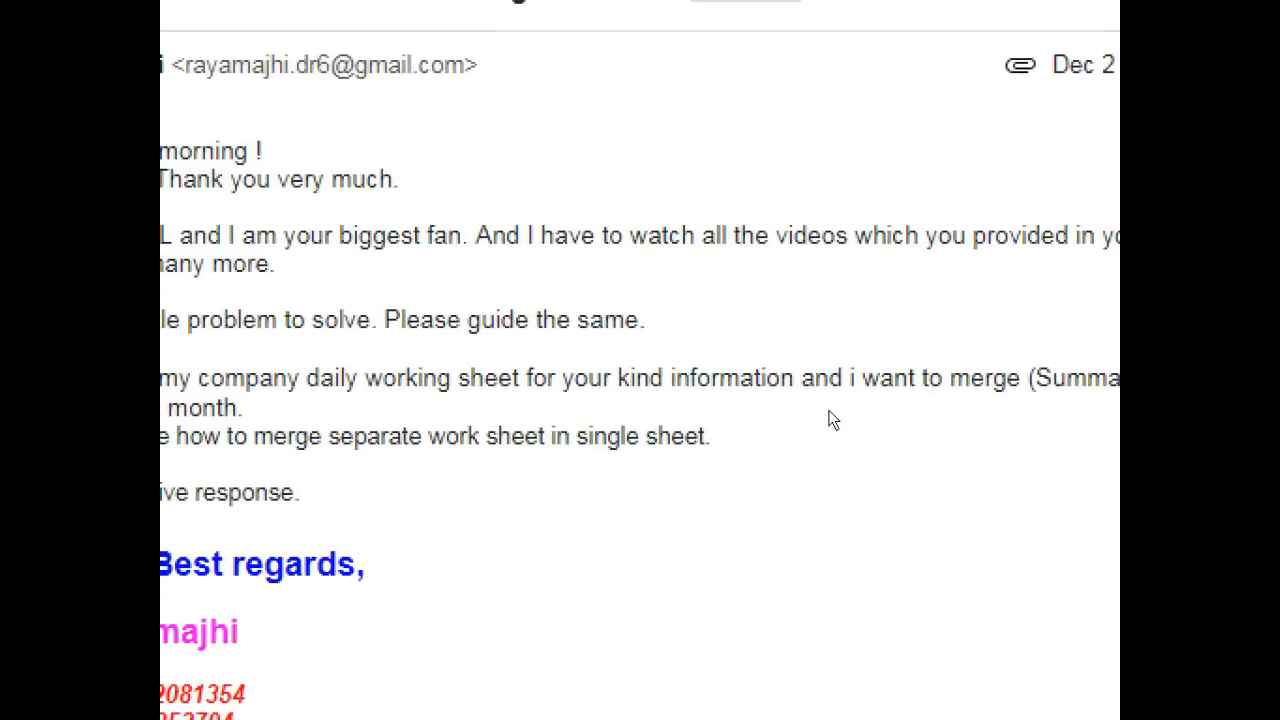
Step: Read the e-mail request about merging separate daily worksheets into a single sheet
{"action": "left_click_drag", "start_coordinate": [850, 380], "coordinate": [1108, 410]}
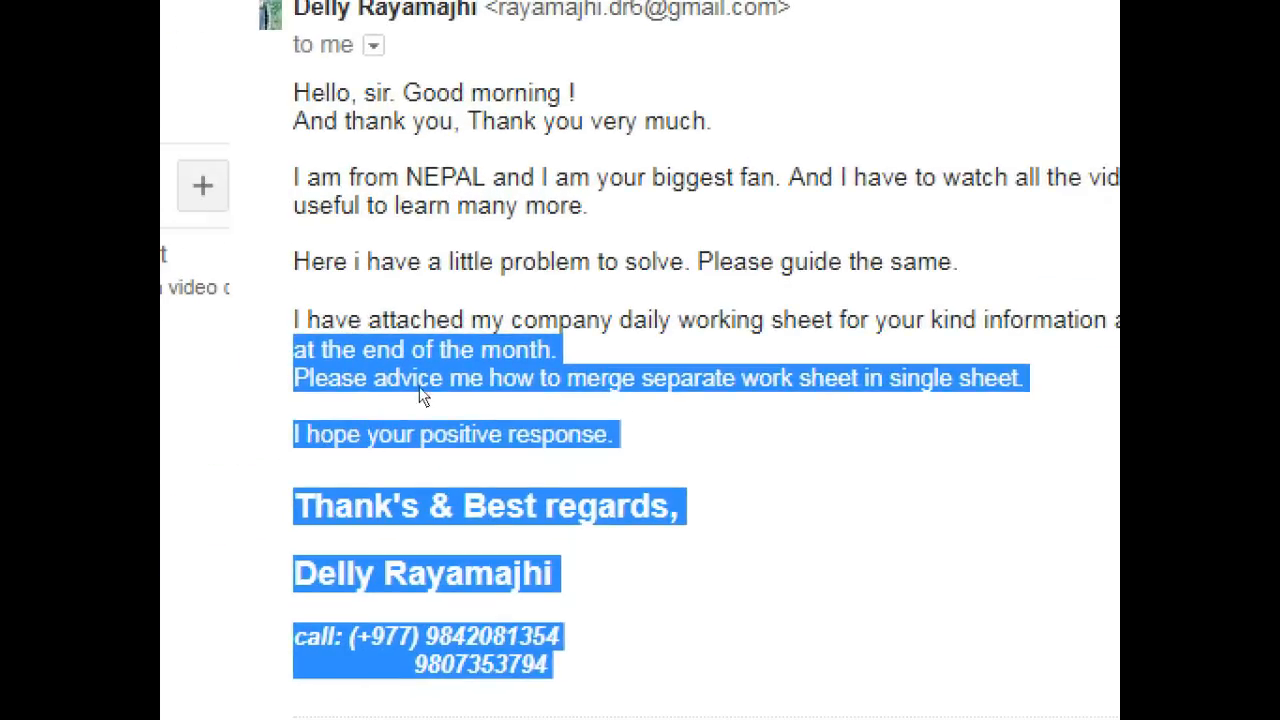
{"action": "left_click", "coordinate": [530, 391]}
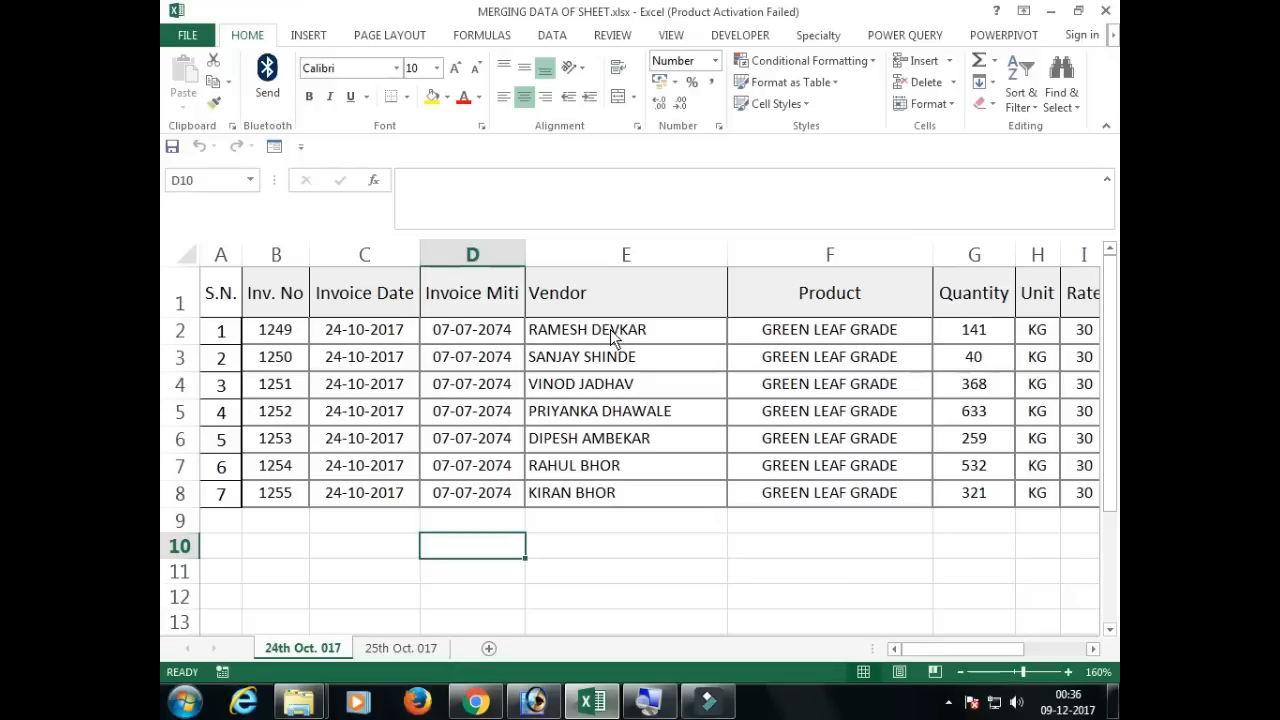
Step: Examine the layout and invoice records on the 24th Oct. 017 and 25th Oct. 017 sheets of the workbook
{"action": "left_click_drag", "start_coordinate": [610, 329], "coordinate": [606, 500]}
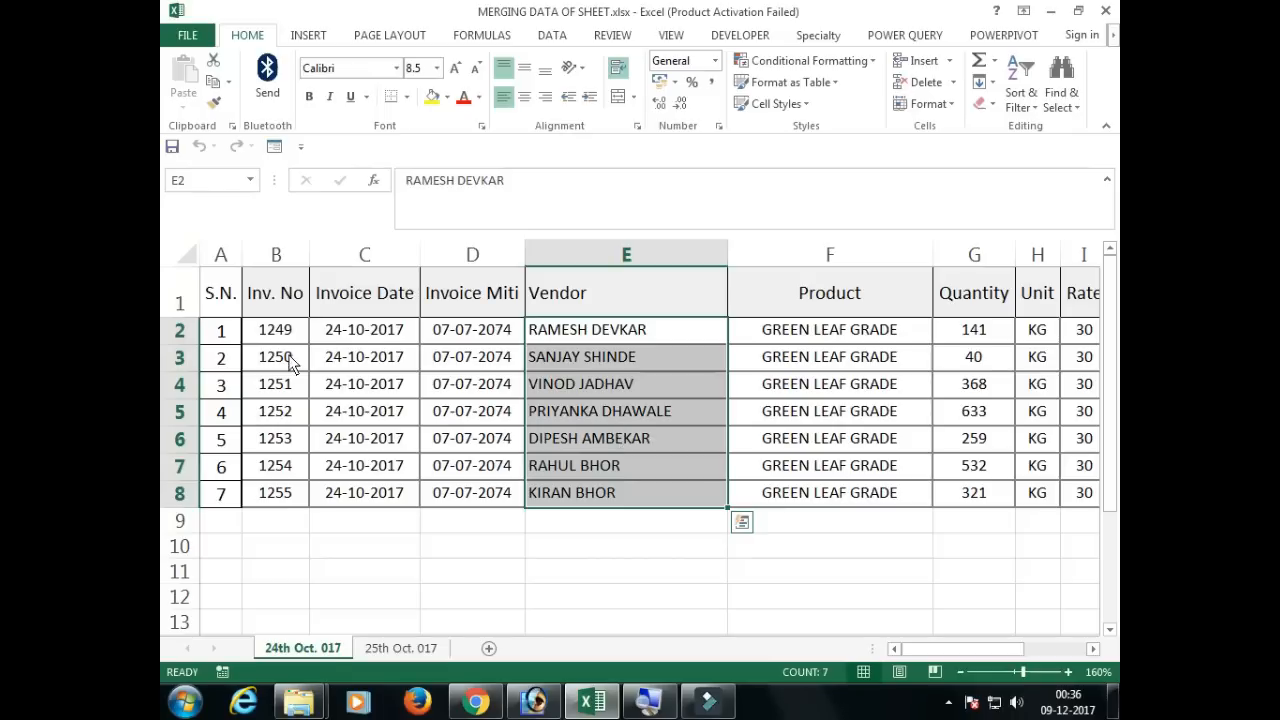
{"action": "left_click_drag", "start_coordinate": [233, 305], "coordinate": [362, 465]}
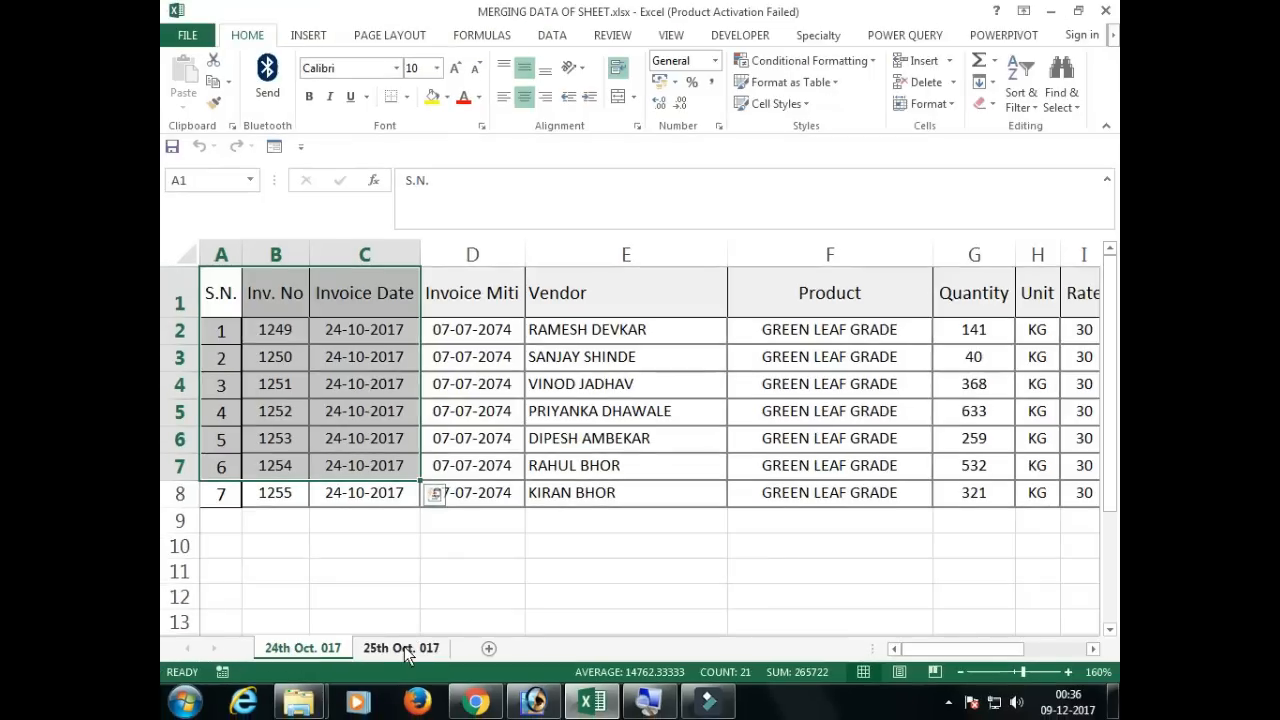
{"action": "left_click", "coordinate": [404, 648]}
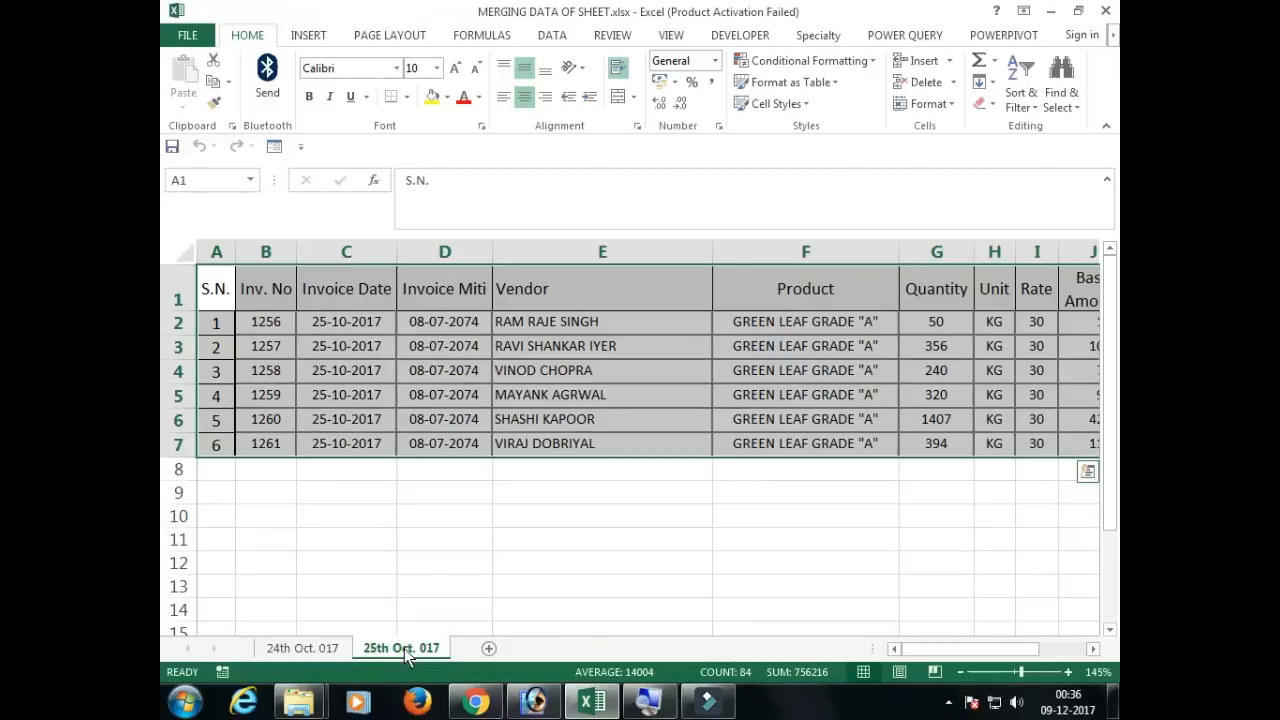
{"action": "left_click", "coordinate": [303, 650]}
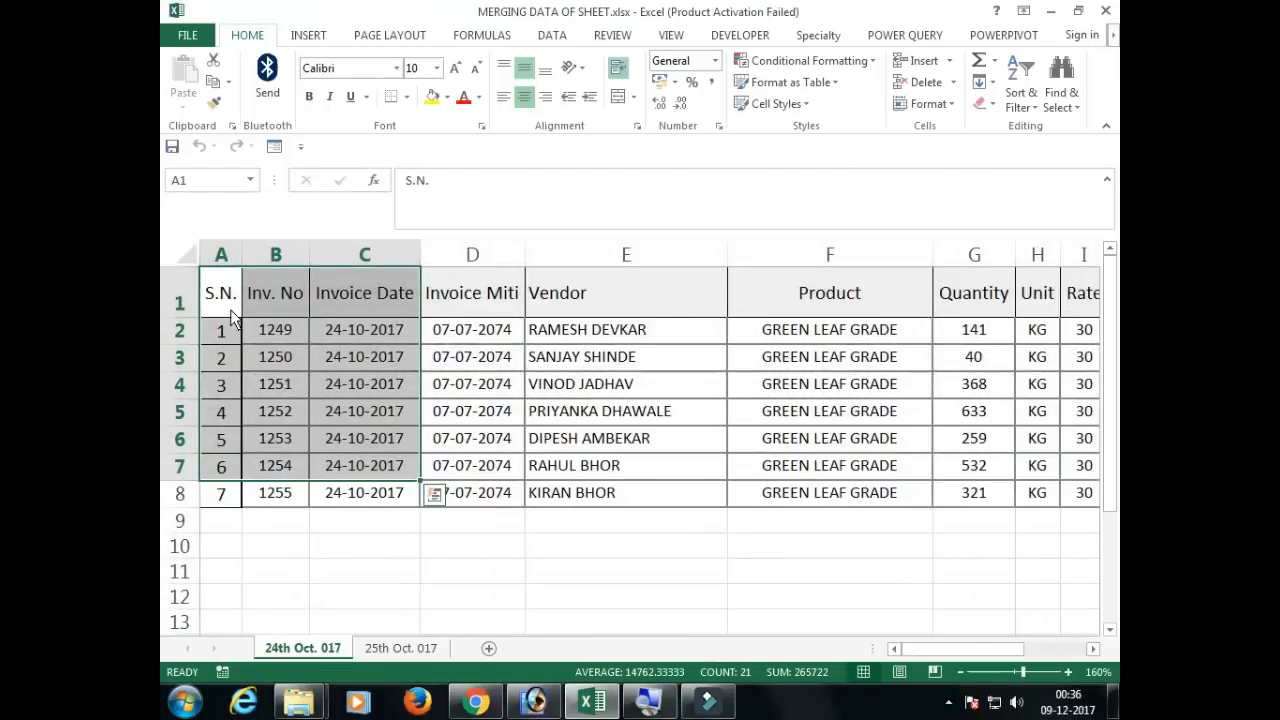
{"action": "left_click_drag", "start_coordinate": [221, 293], "coordinate": [374, 500]}
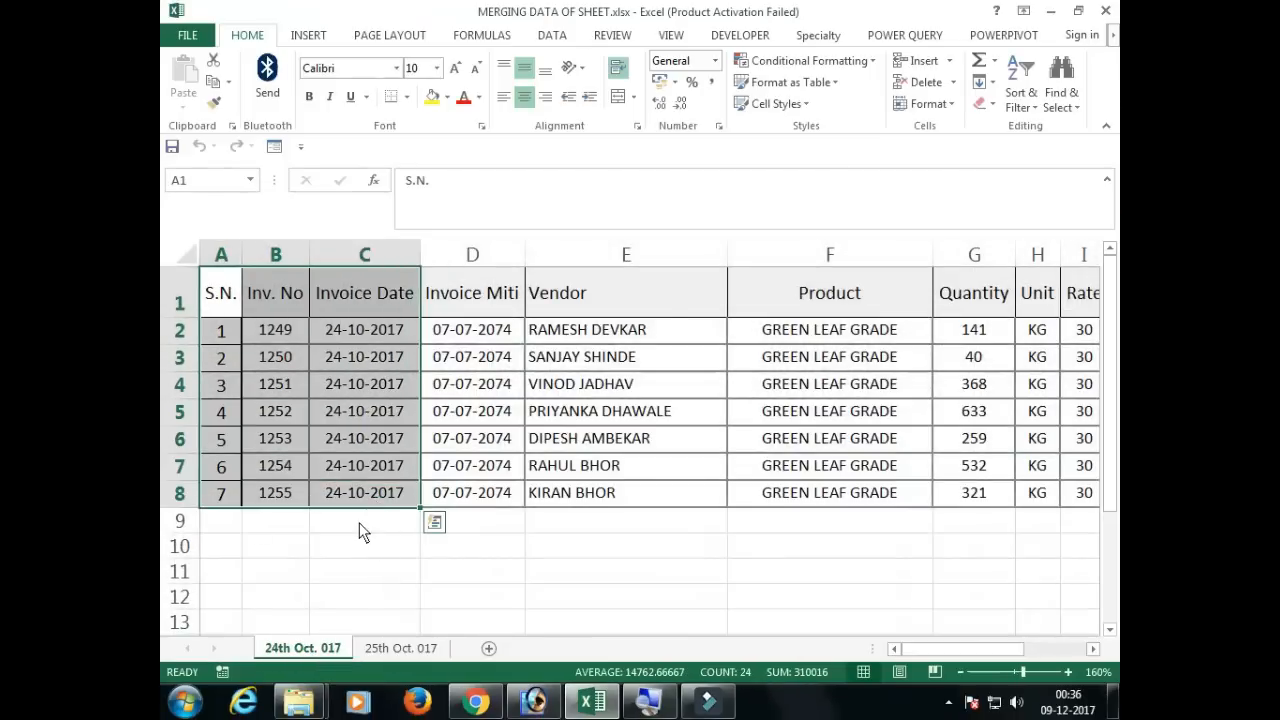
{"action": "left_click", "coordinate": [359, 522]}
{"action": "left_click", "coordinate": [220, 521]}
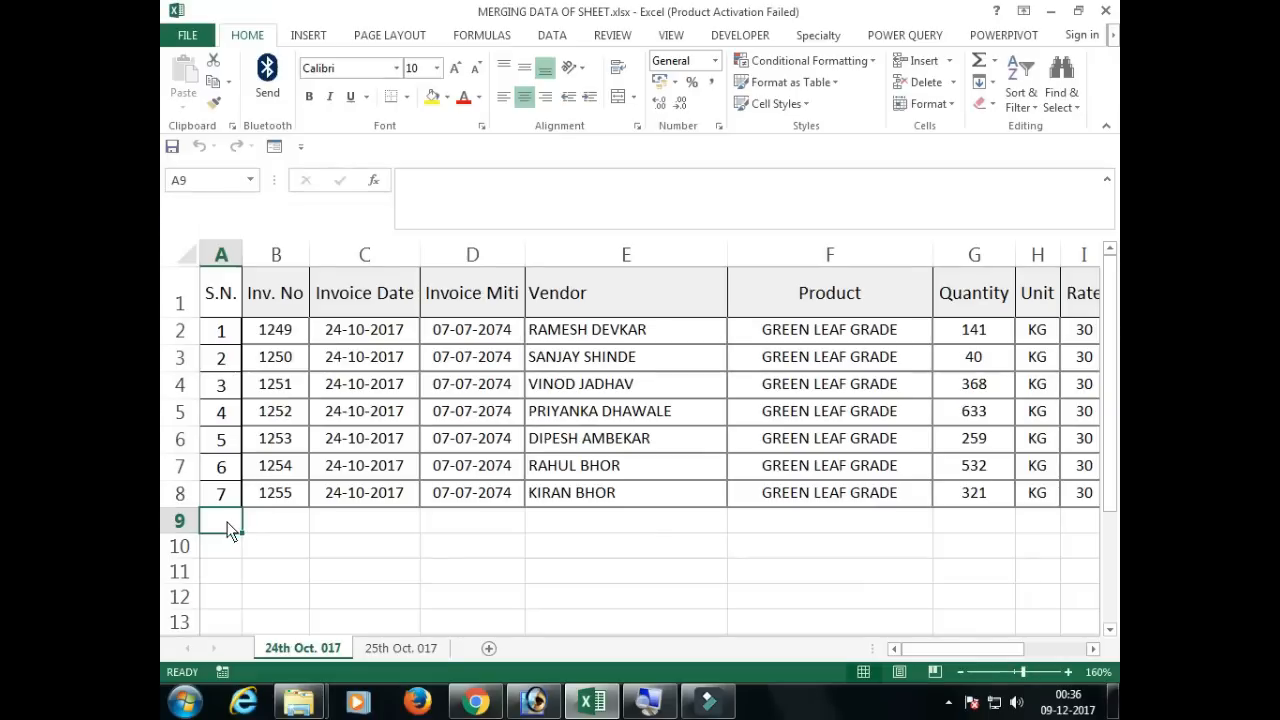
{"action": "left_click", "coordinate": [400, 648]}
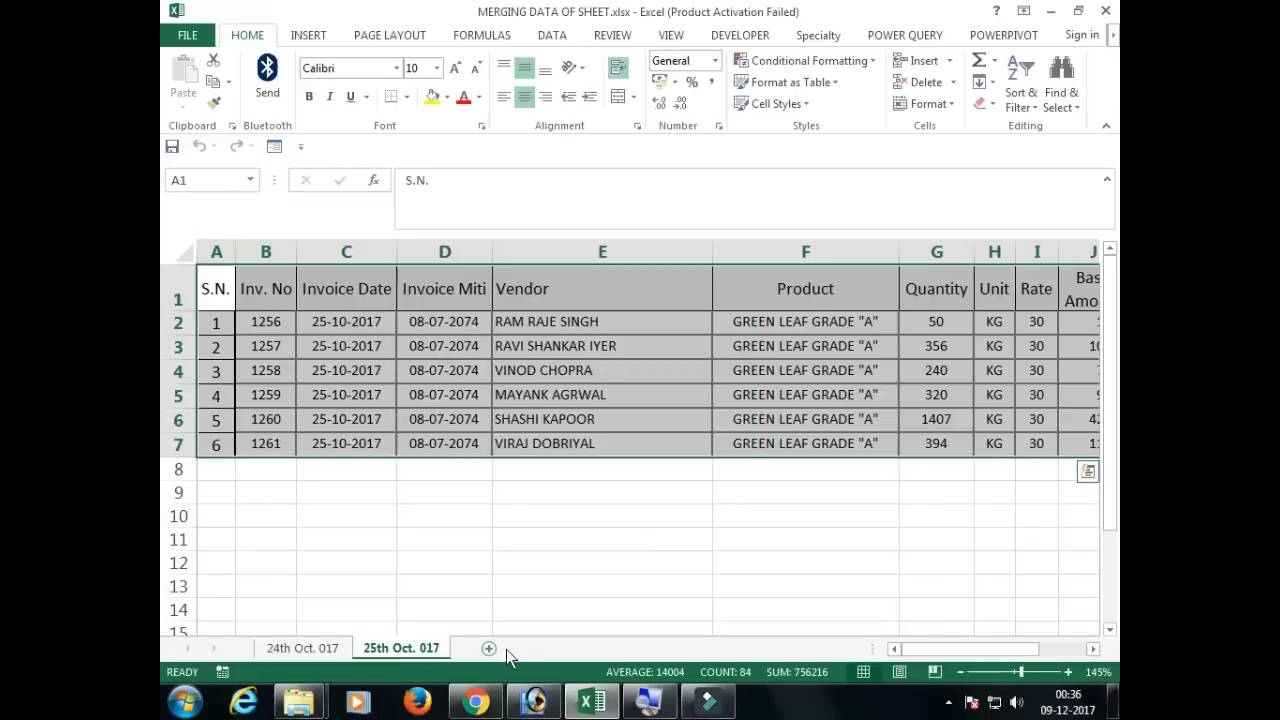
{"action": "left_click", "coordinate": [248, 418]}
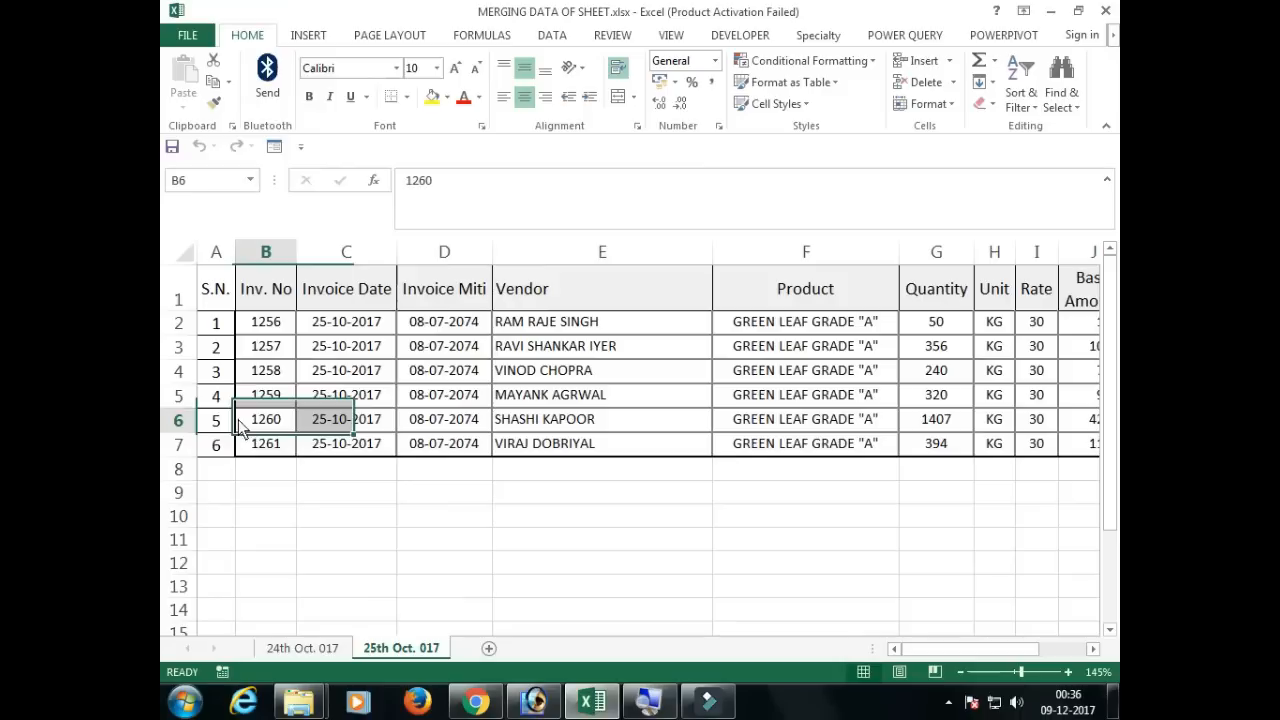
{"action": "left_click", "coordinate": [300, 648]}
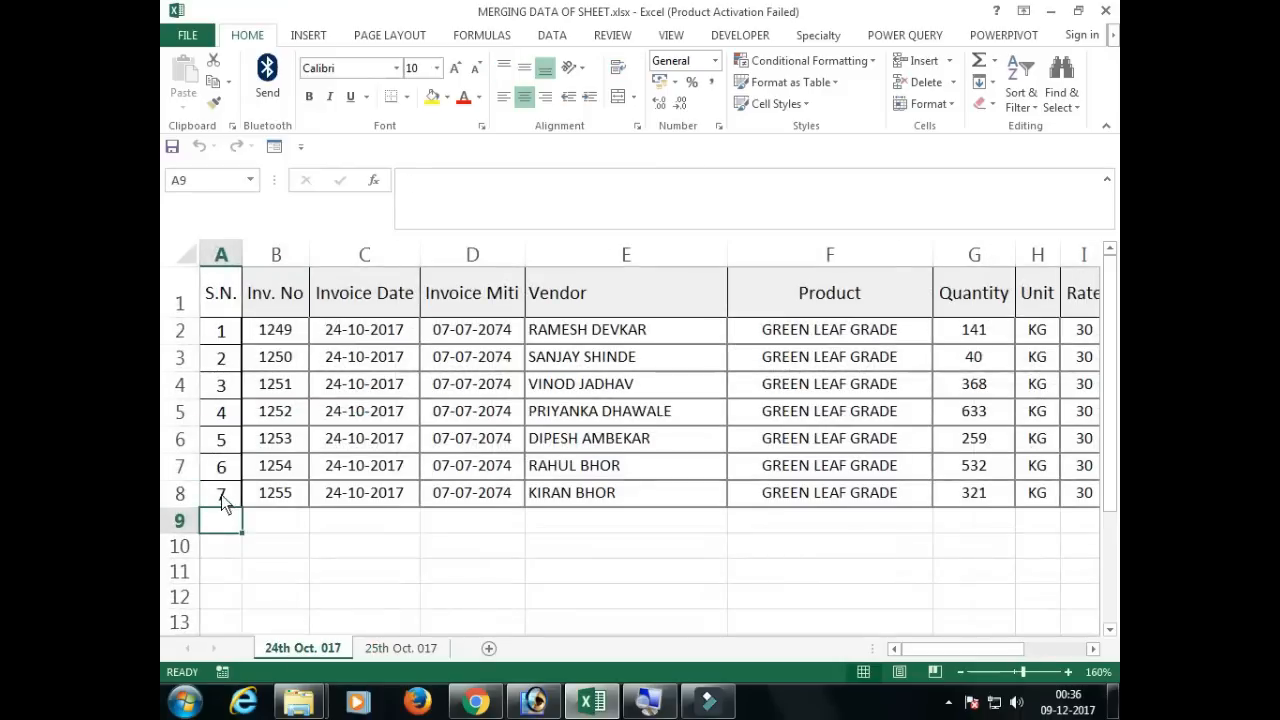
{"action": "key", "text": "Up"}
{"action": "key", "text": "Down"}
{"action": "left_click_drag", "start_coordinate": [226, 384], "coordinate": [223, 527]}
{"action": "left_click", "coordinate": [275, 525]}
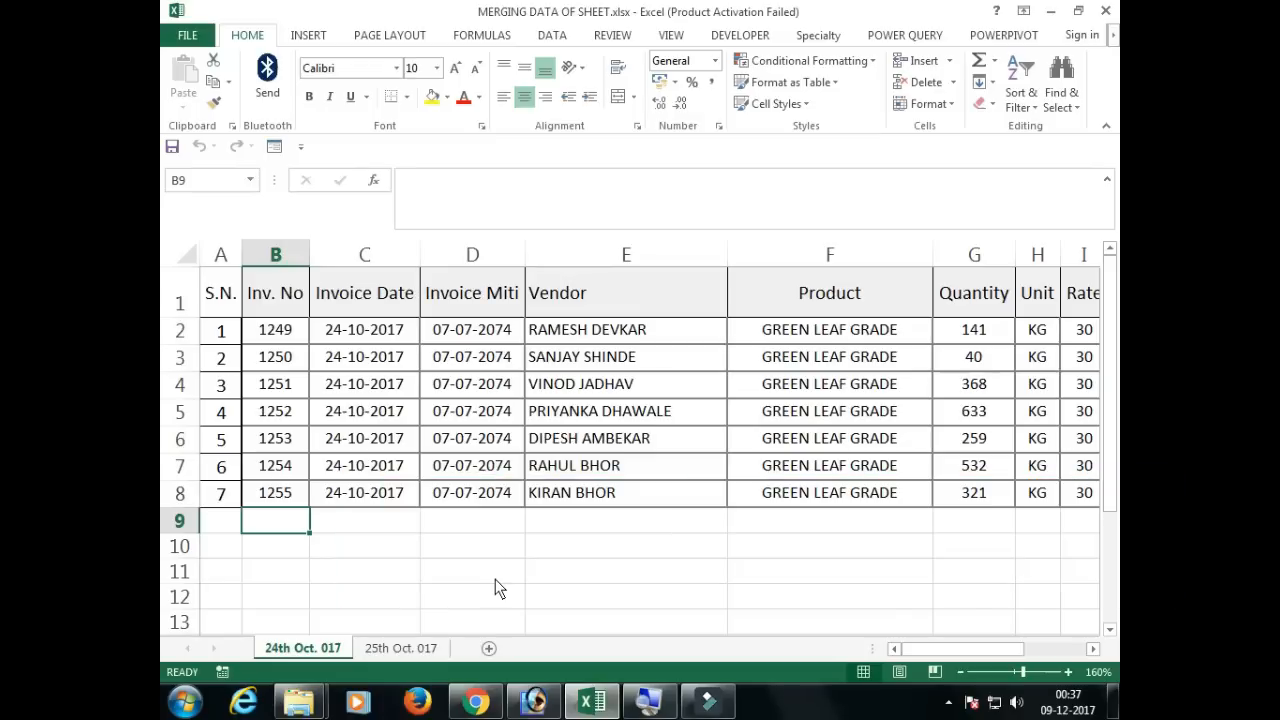
Step: Switch to Chrome and open Microsoft's official Power Query for Excel download page from the Google results
{"action": "left_click", "coordinate": [476, 702]}
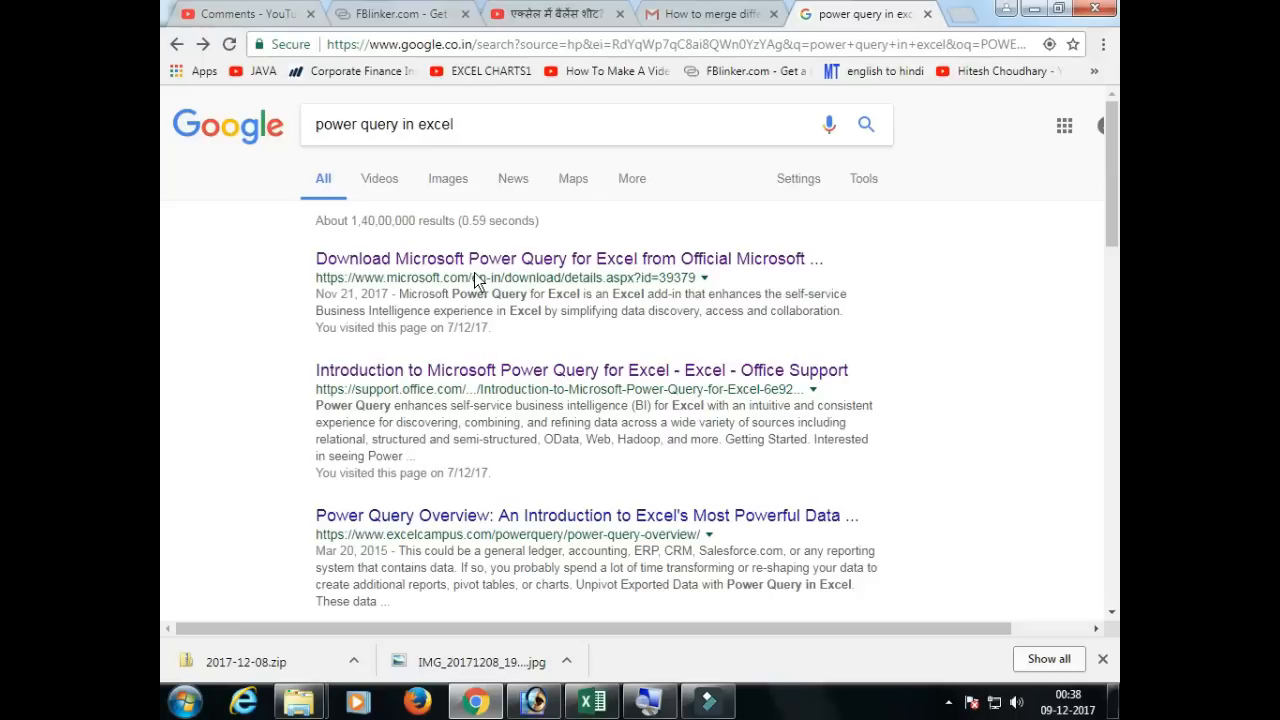
{"action": "left_click", "coordinate": [484, 253]}
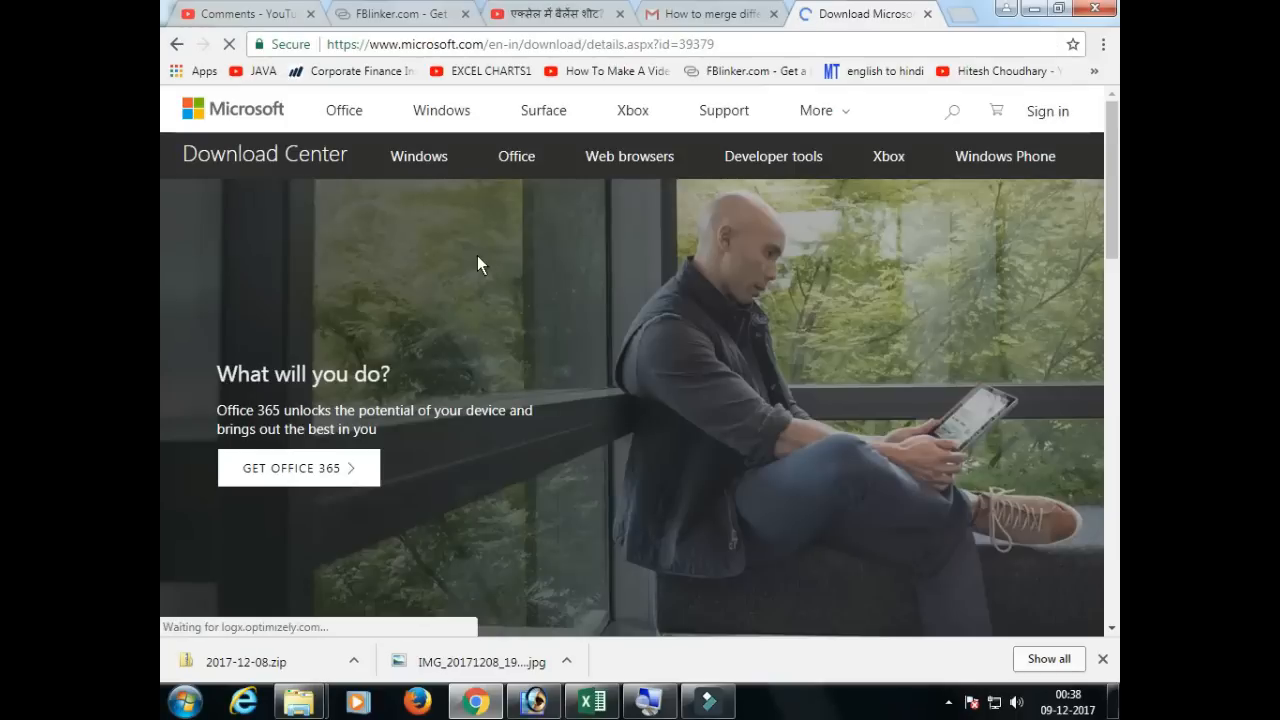
{"action": "scroll", "coordinate": [510, 340], "scroll_direction": "down", "scroll_amount": 4}
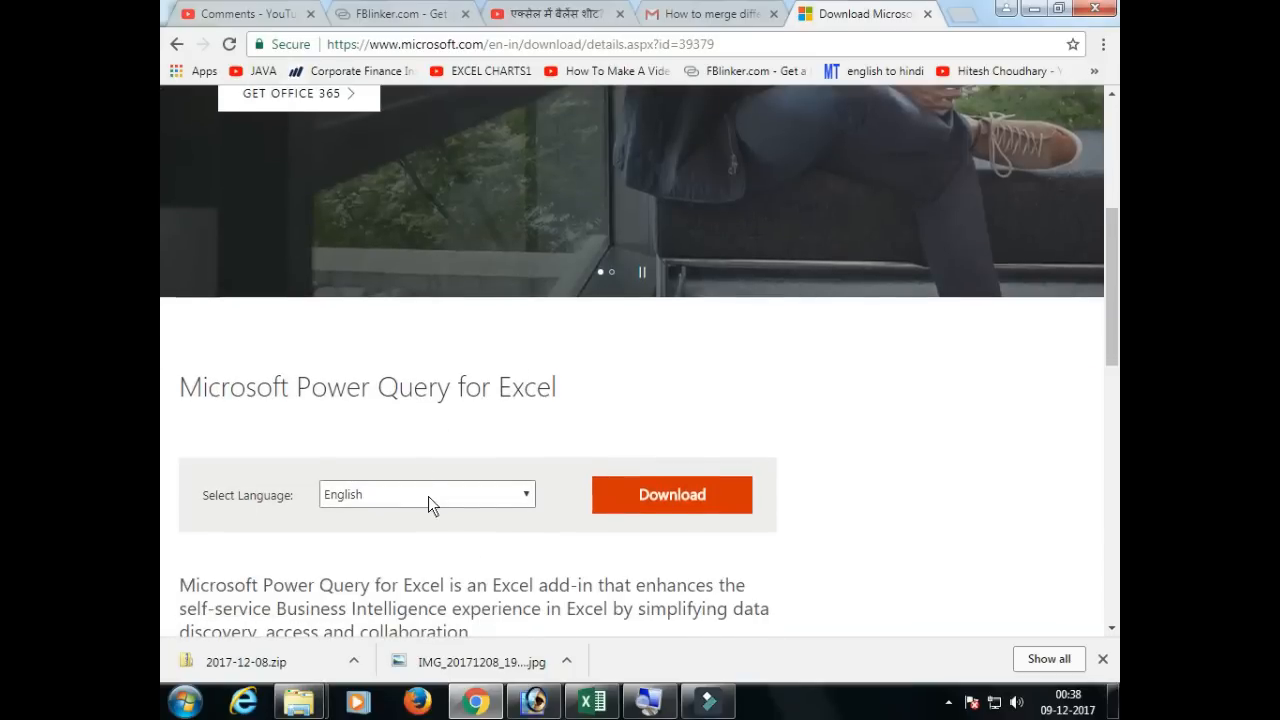
{"action": "scroll", "coordinate": [428, 496], "scroll_direction": "down", "scroll_amount": 1}
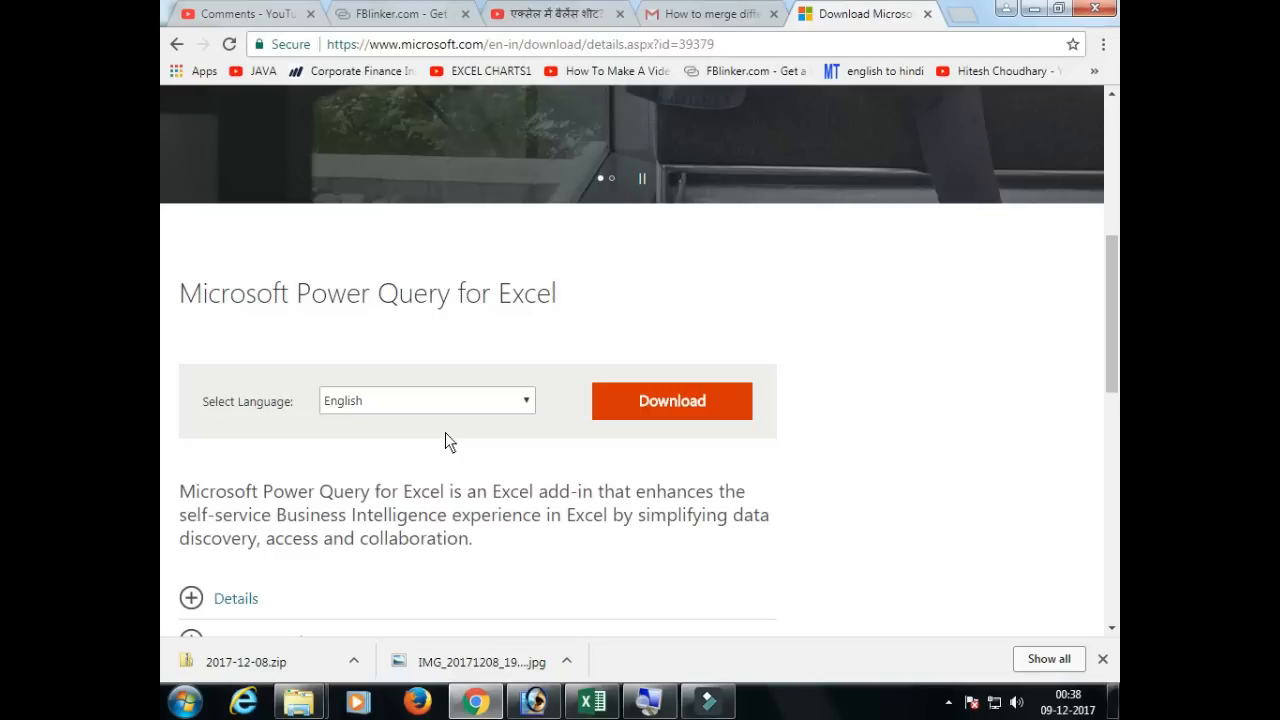
Step: Download the English 32-bit Power Query installer, PowerQuery_2.50.4859.281 (32-bit) [en-us].msi
{"action": "left_click", "coordinate": [642, 401]}
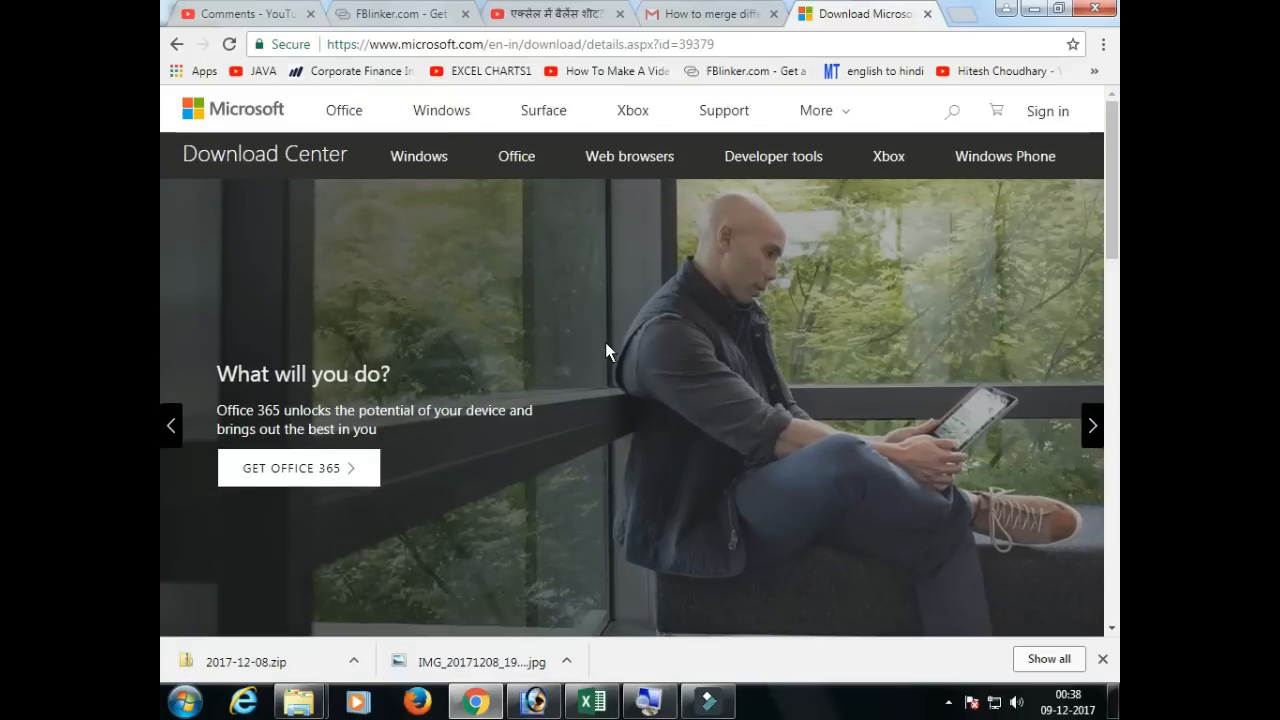
{"action": "scroll", "coordinate": [597, 342], "scroll_direction": "down", "scroll_amount": 4}
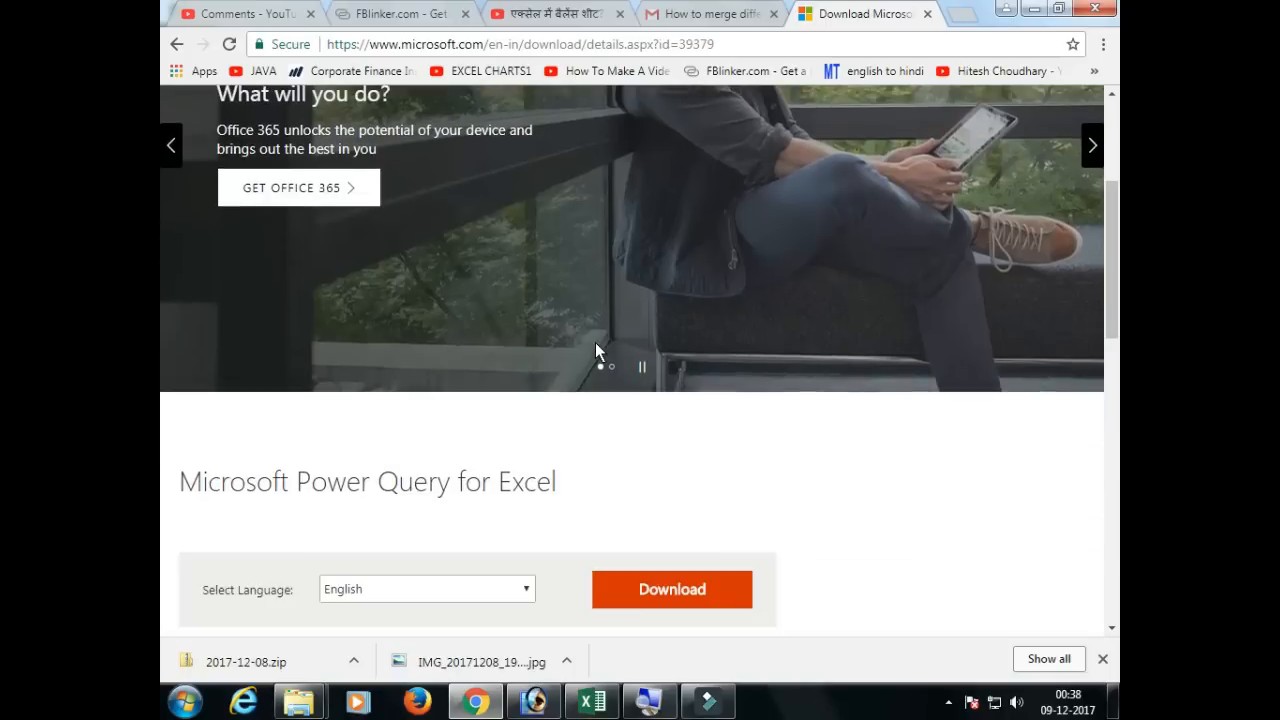
{"action": "scroll", "coordinate": [475, 349], "scroll_direction": "up", "scroll_amount": 4}
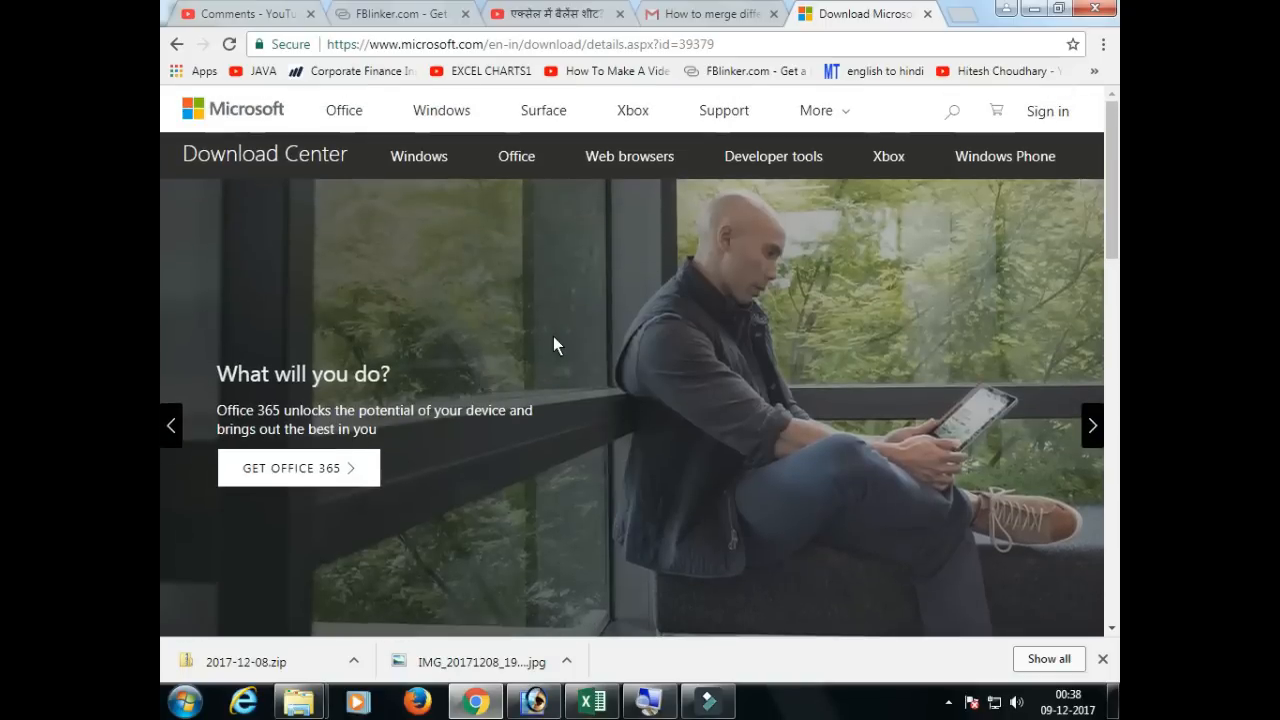
{"action": "scroll", "coordinate": [553, 342], "scroll_direction": "down", "scroll_amount": 3}
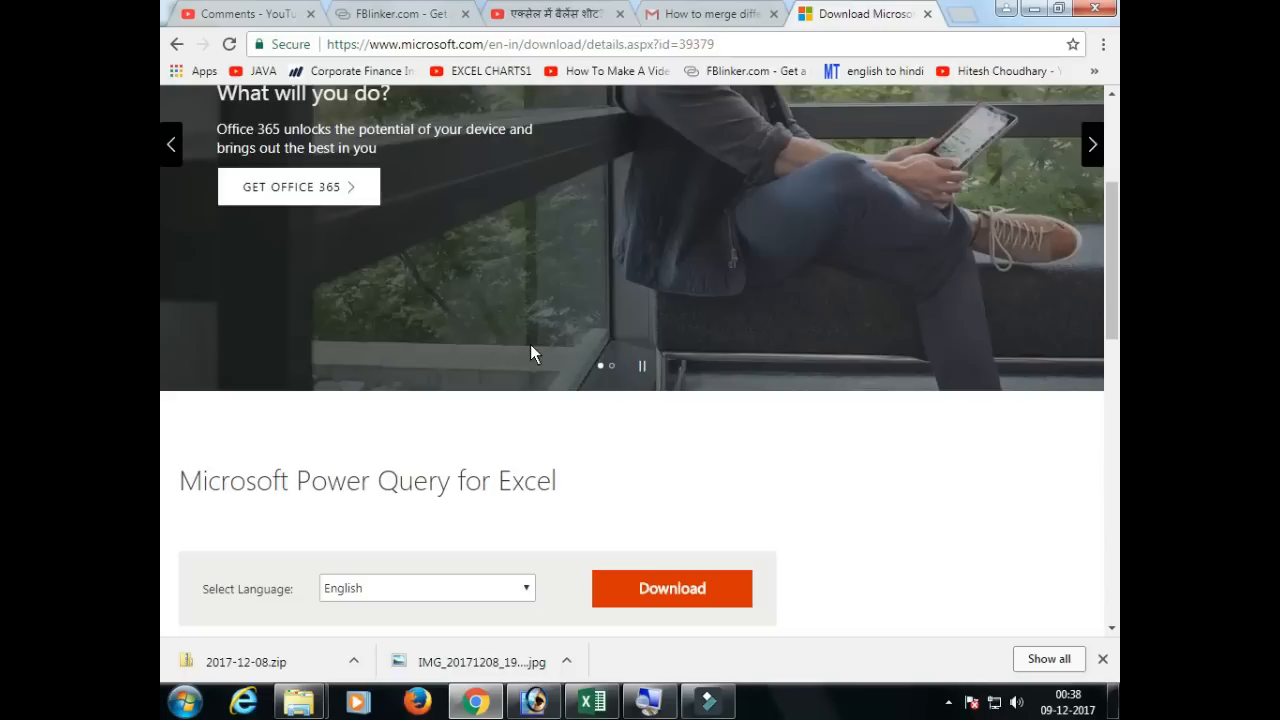
{"action": "scroll", "coordinate": [530, 355], "scroll_direction": "down", "scroll_amount": 2}
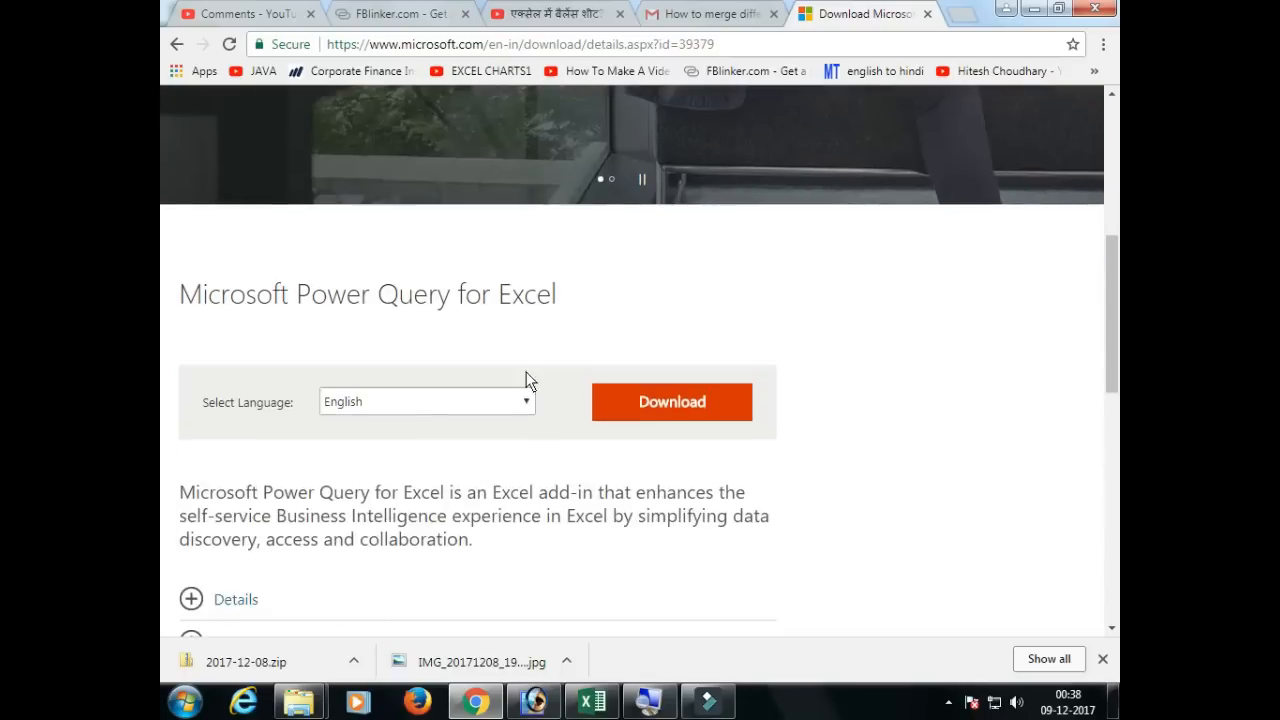
{"action": "left_click", "coordinate": [647, 408]}
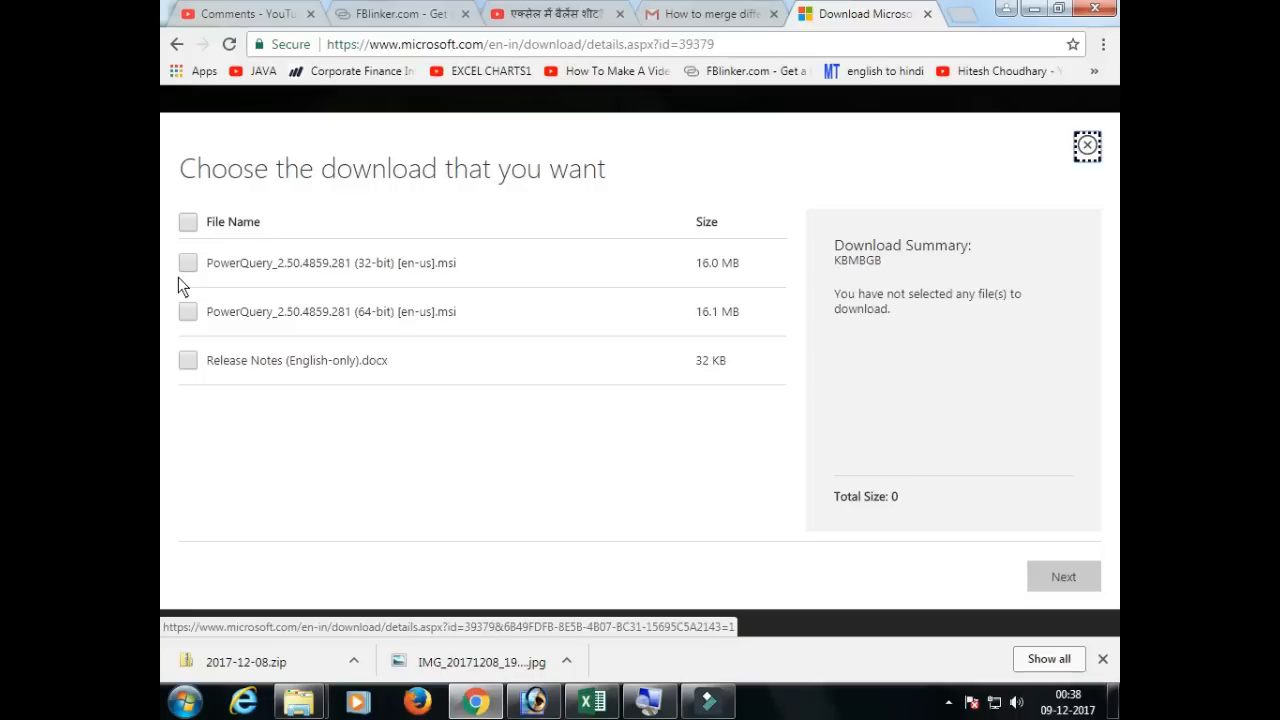
{"action": "left_click", "coordinate": [200, 256]}
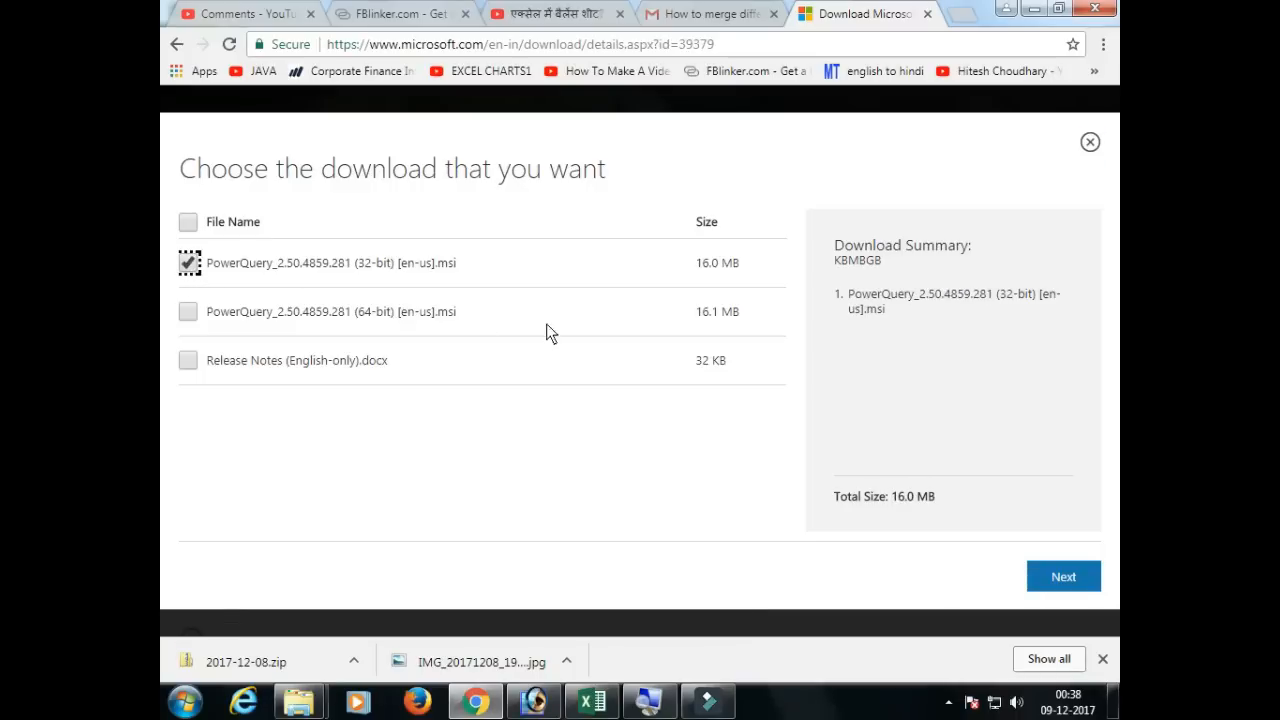
{"action": "left_click", "coordinate": [1050, 577]}
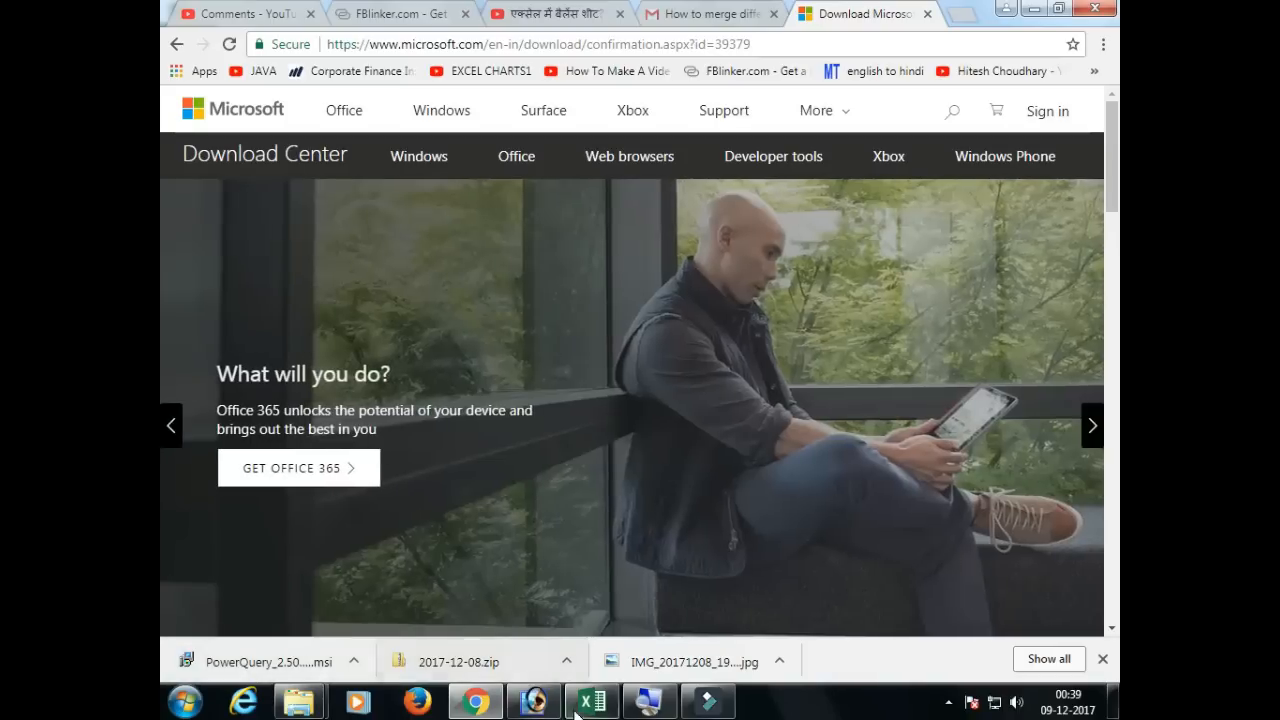
Step: Open the downloaded Power Query installer and cancel running it
{"action": "mouse_move", "coordinate": [587, 710]}
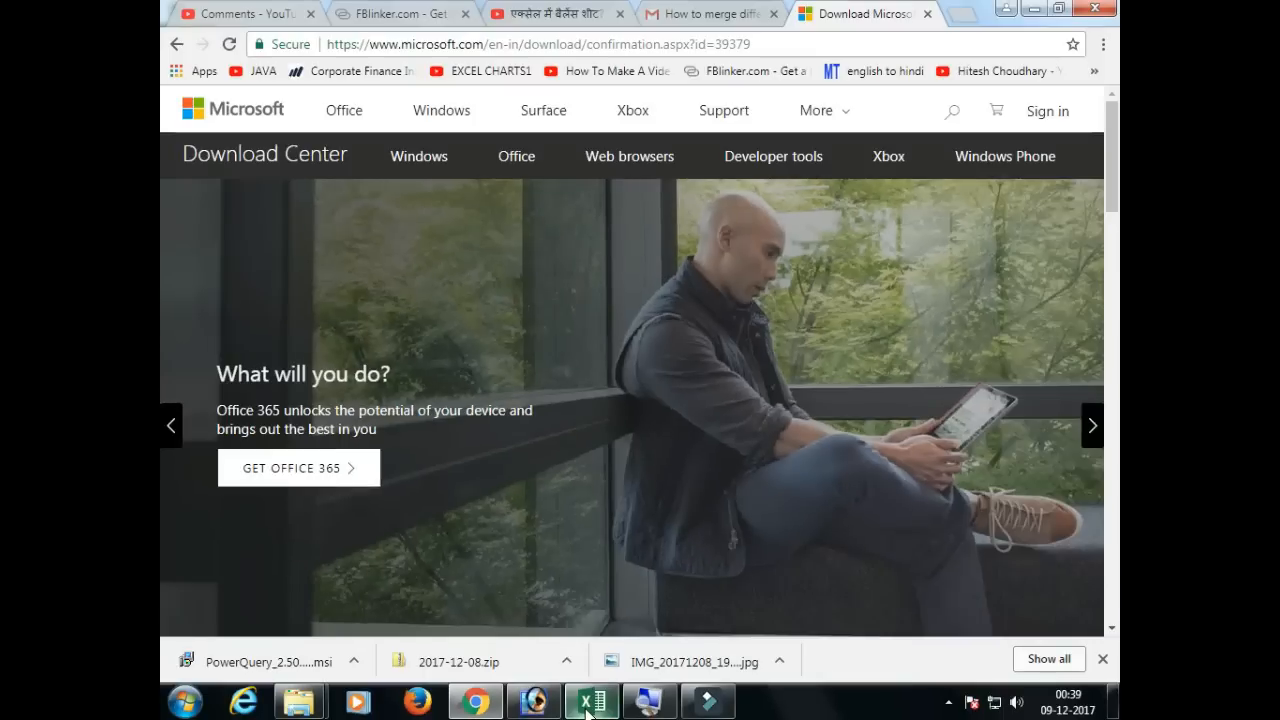
{"action": "left_click", "coordinate": [280, 664]}
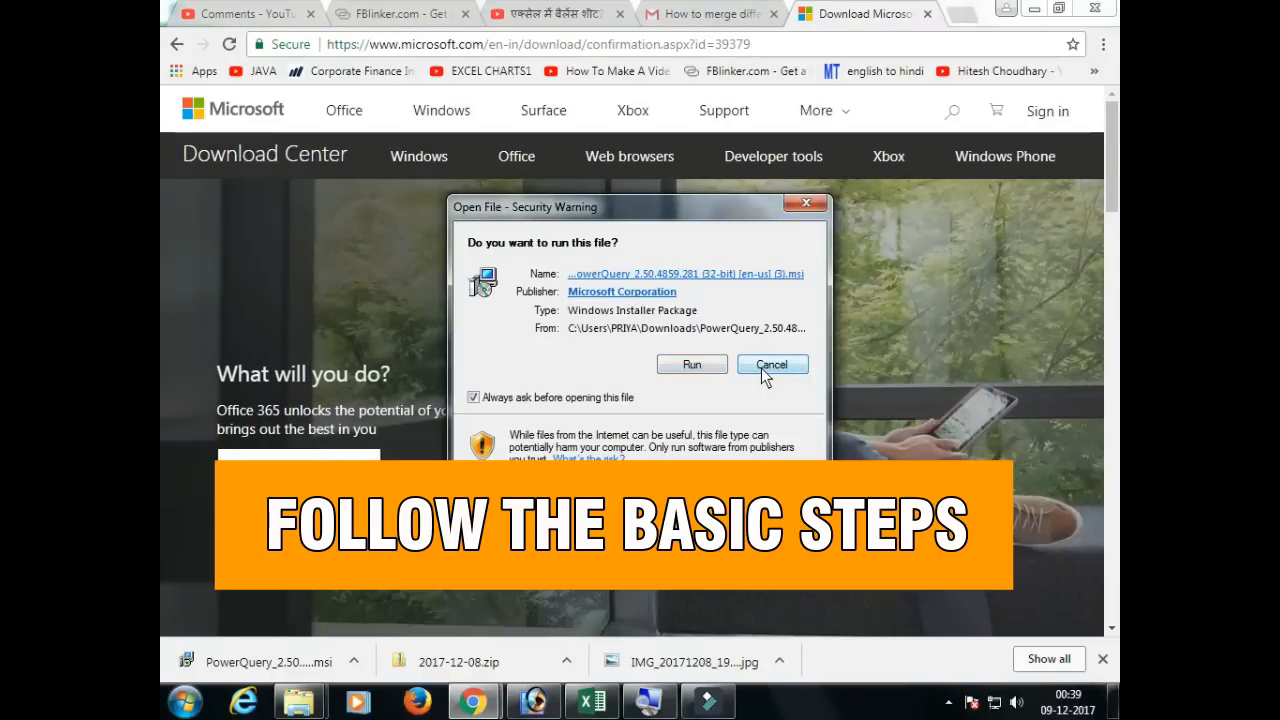
{"action": "left_click", "coordinate": [770, 366]}
Step: Switch to Excel and display the Power Query commands for the merging workbook
{"action": "left_click", "coordinate": [592, 701]}
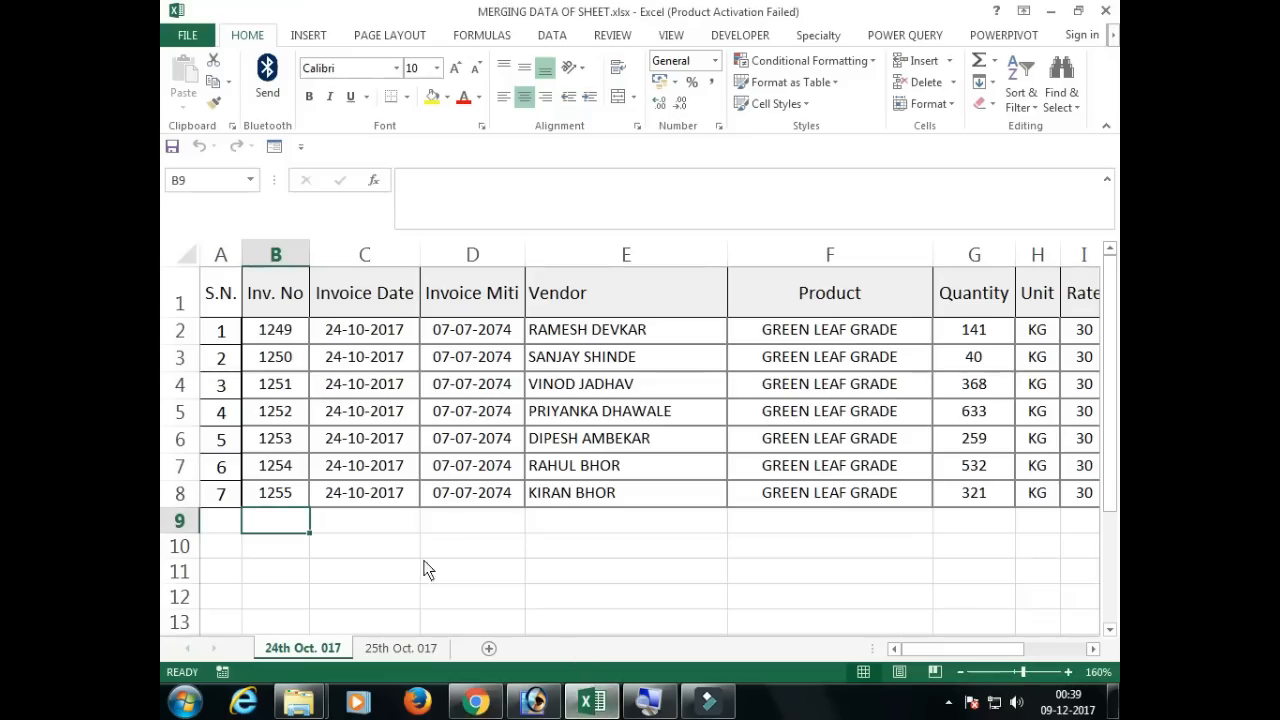
{"action": "left_click", "coordinate": [222, 386]}
{"action": "left_click", "coordinate": [285, 468]}
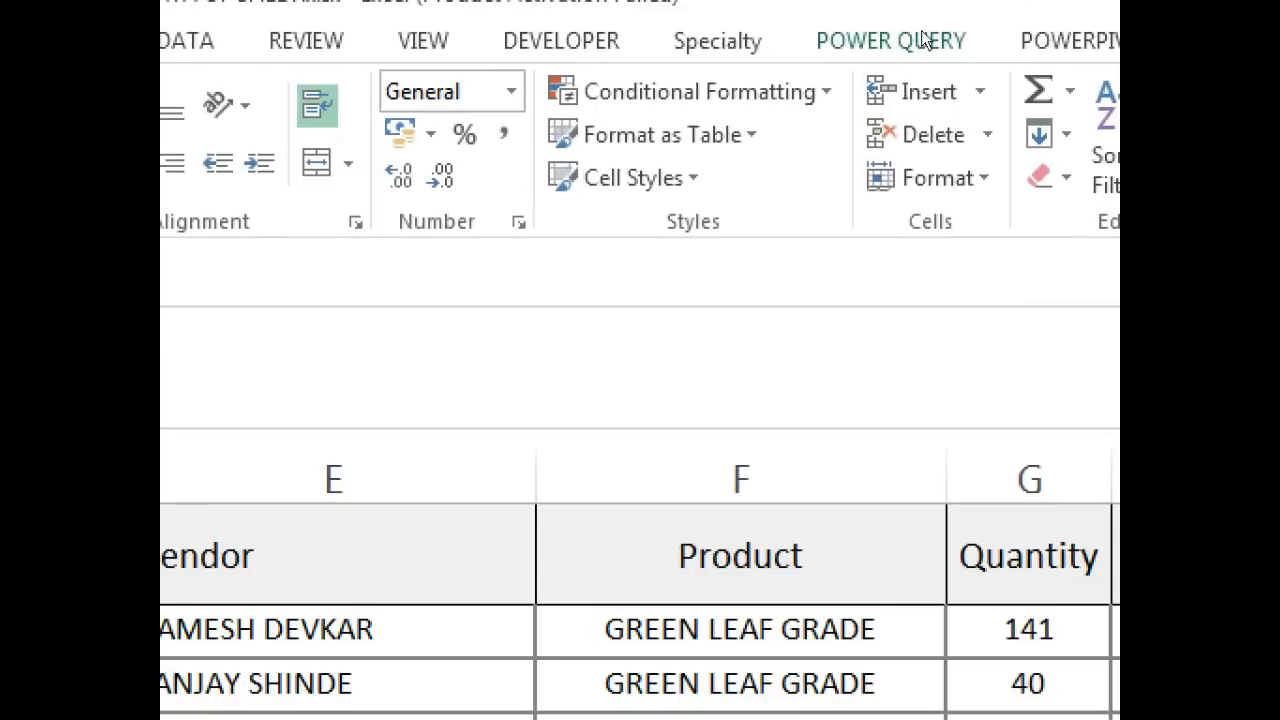
{"action": "left_click", "coordinate": [925, 40]}
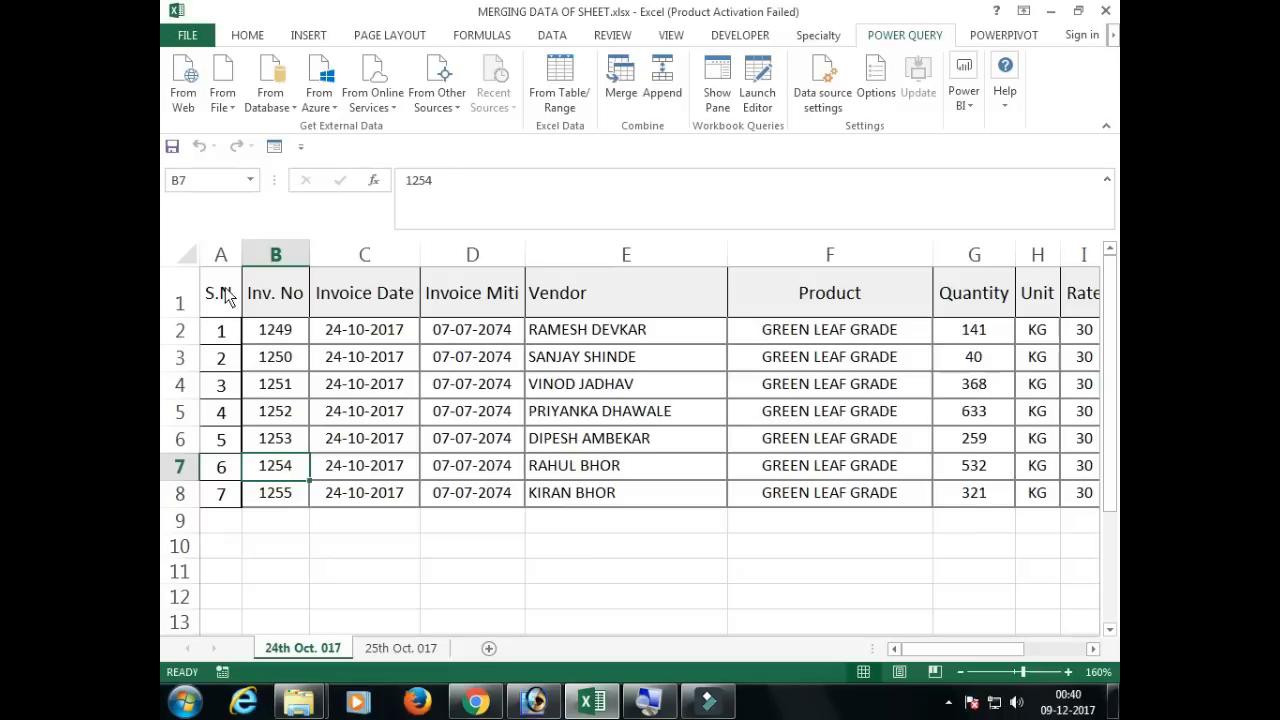
Step: Convert range A1:L8 on the 24th Oct. 017 sheet into a table with headers
{"action": "left_click_drag", "start_coordinate": [226, 295], "coordinate": [970, 495]}
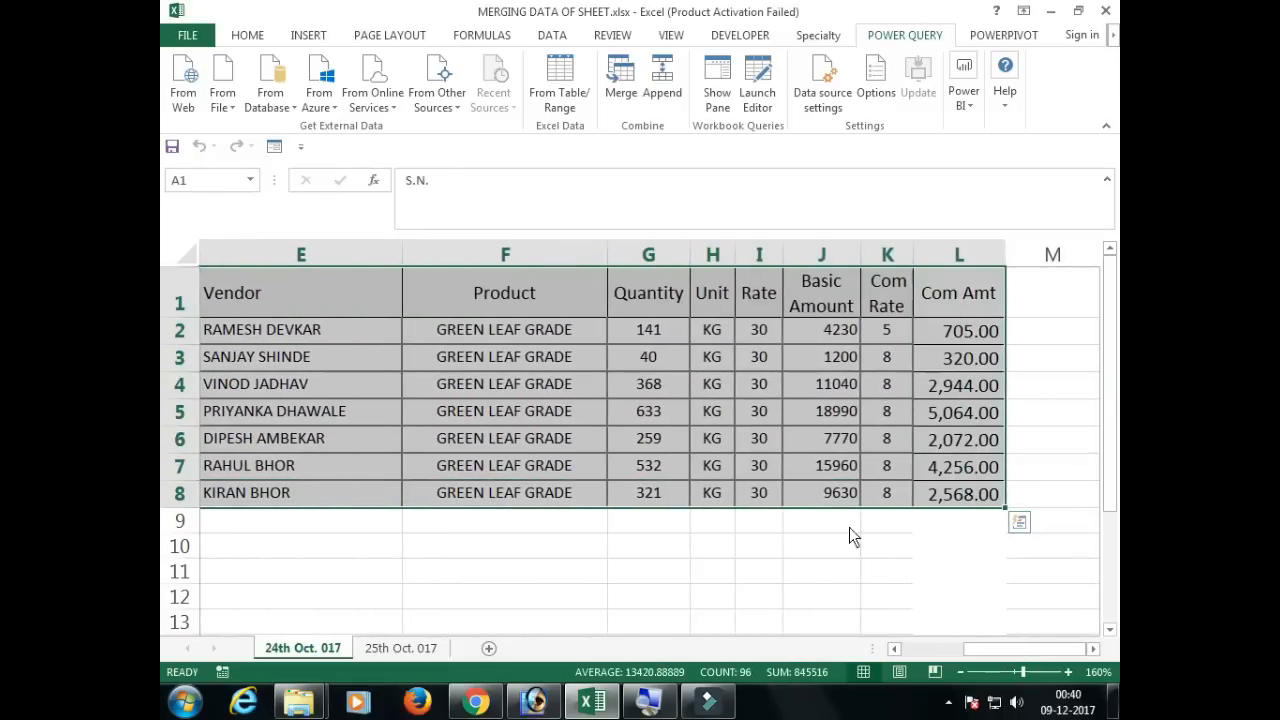
{"action": "left_click_drag", "start_coordinate": [984, 653], "coordinate": [880, 654]}
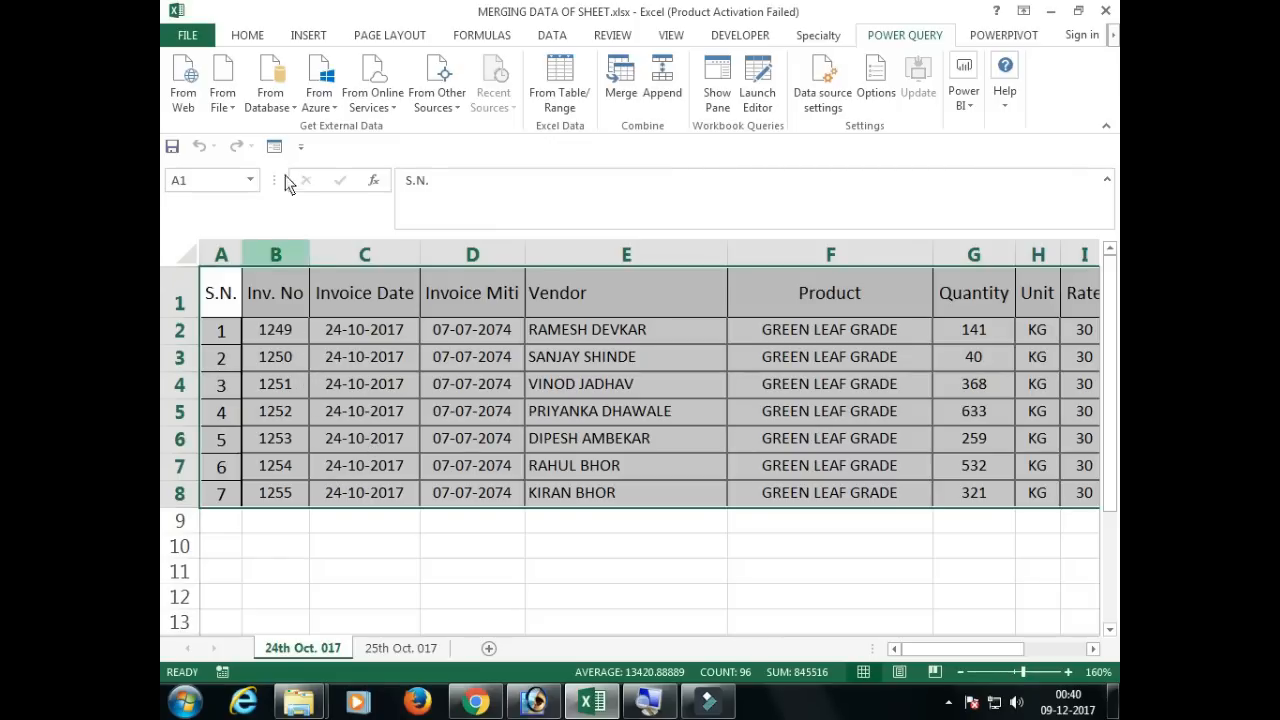
{"action": "left_click", "coordinate": [309, 36]}
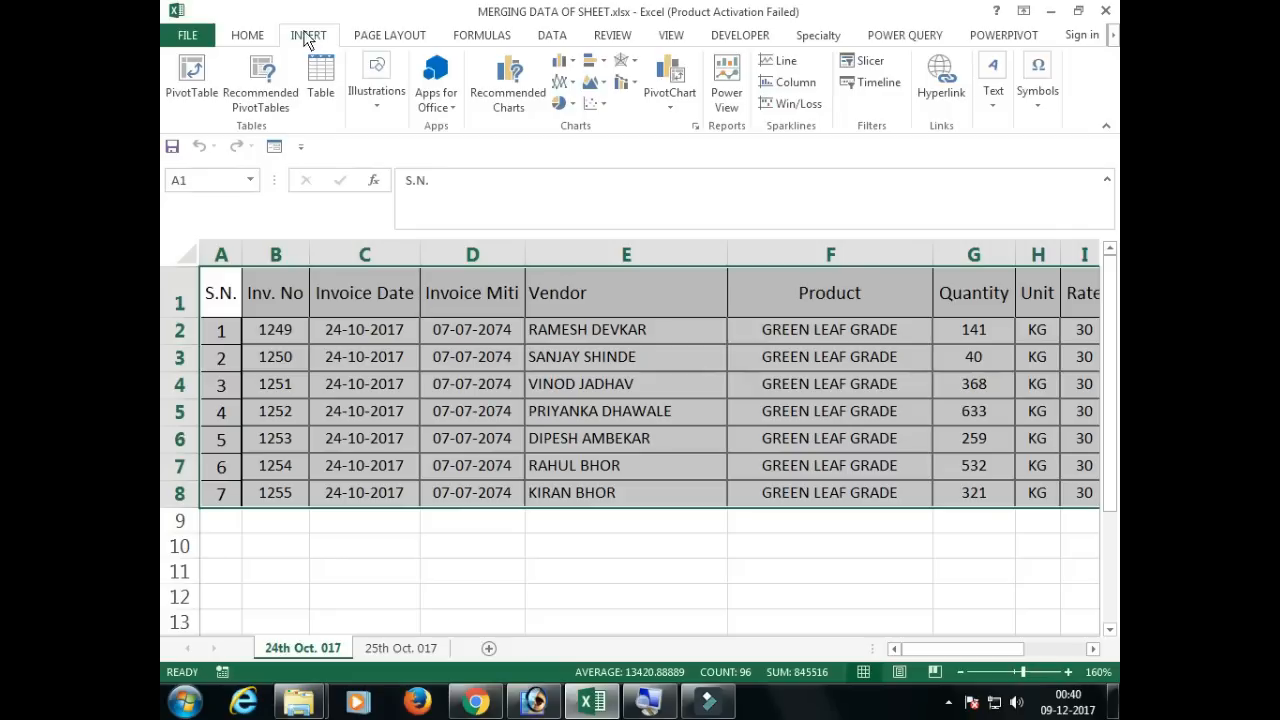
{"action": "left_click", "coordinate": [317, 97]}
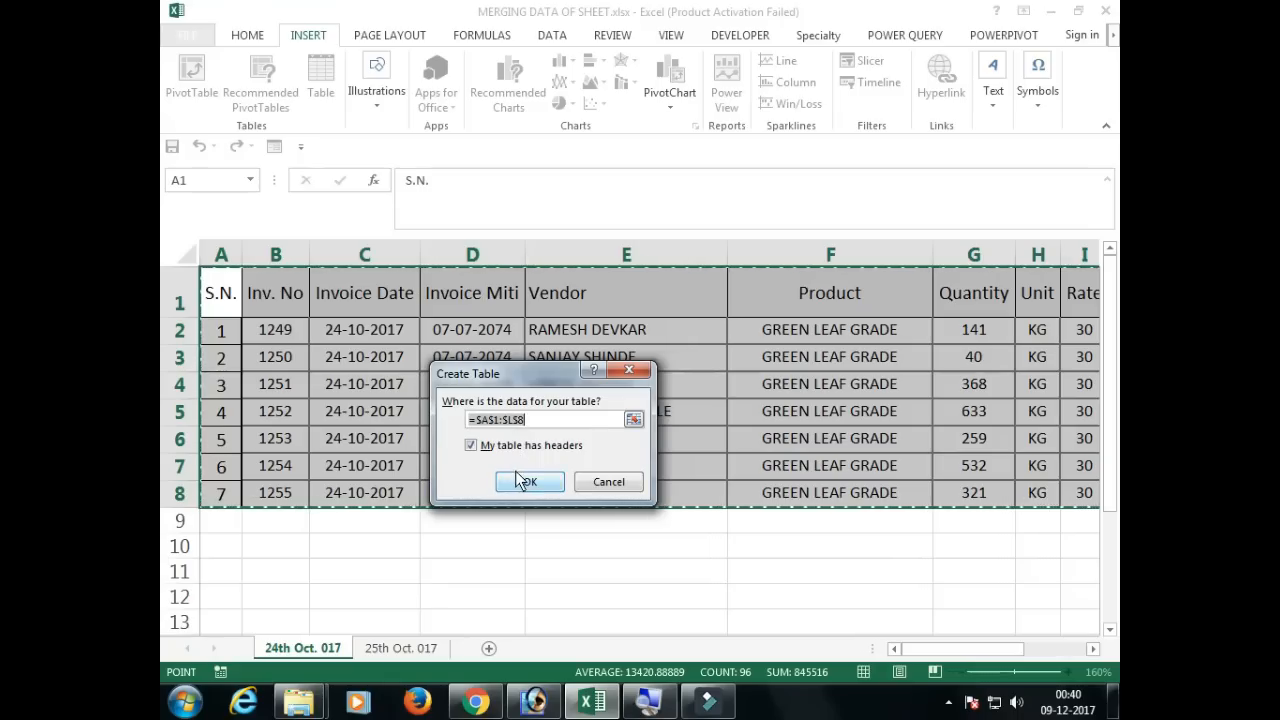
{"action": "left_click", "coordinate": [522, 482]}
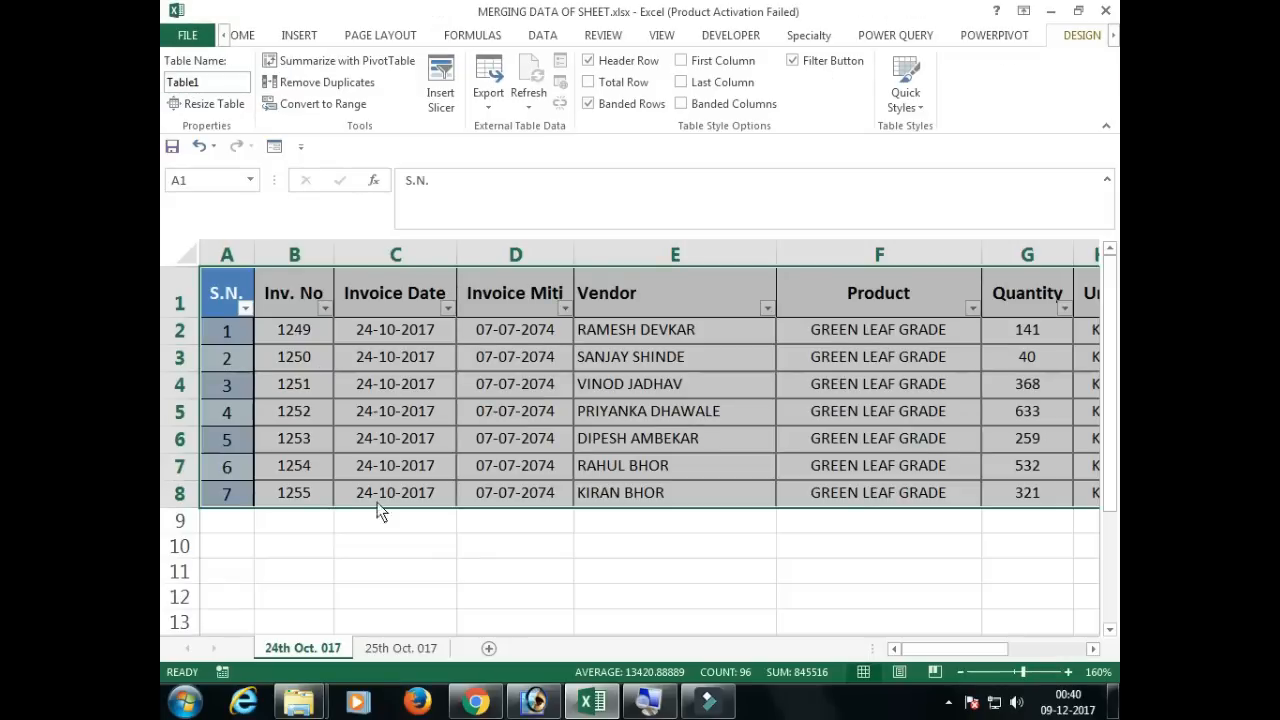
Step: Convert range A1:L7 on the 25th Oct. 017 sheet into a table with headers
{"action": "left_click", "coordinate": [399, 648]}
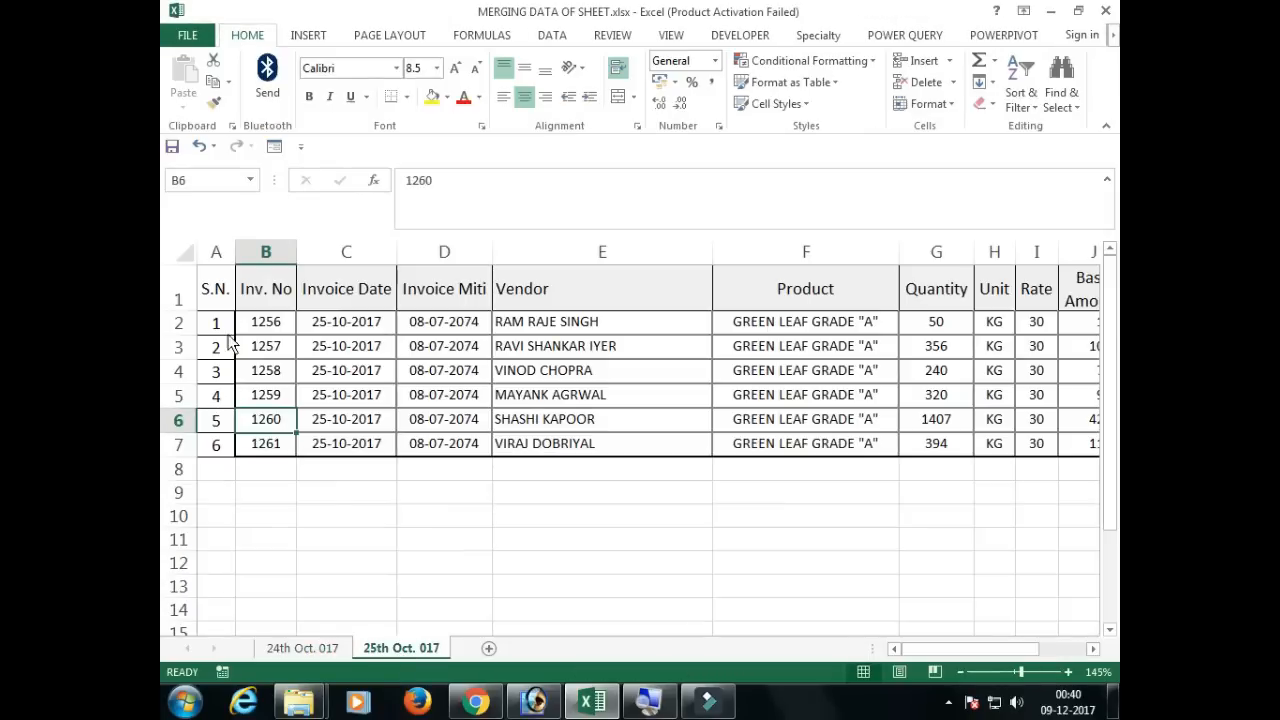
{"action": "left_click_drag", "start_coordinate": [215, 290], "coordinate": [1074, 460]}
{"action": "left_click", "coordinate": [306, 35]}
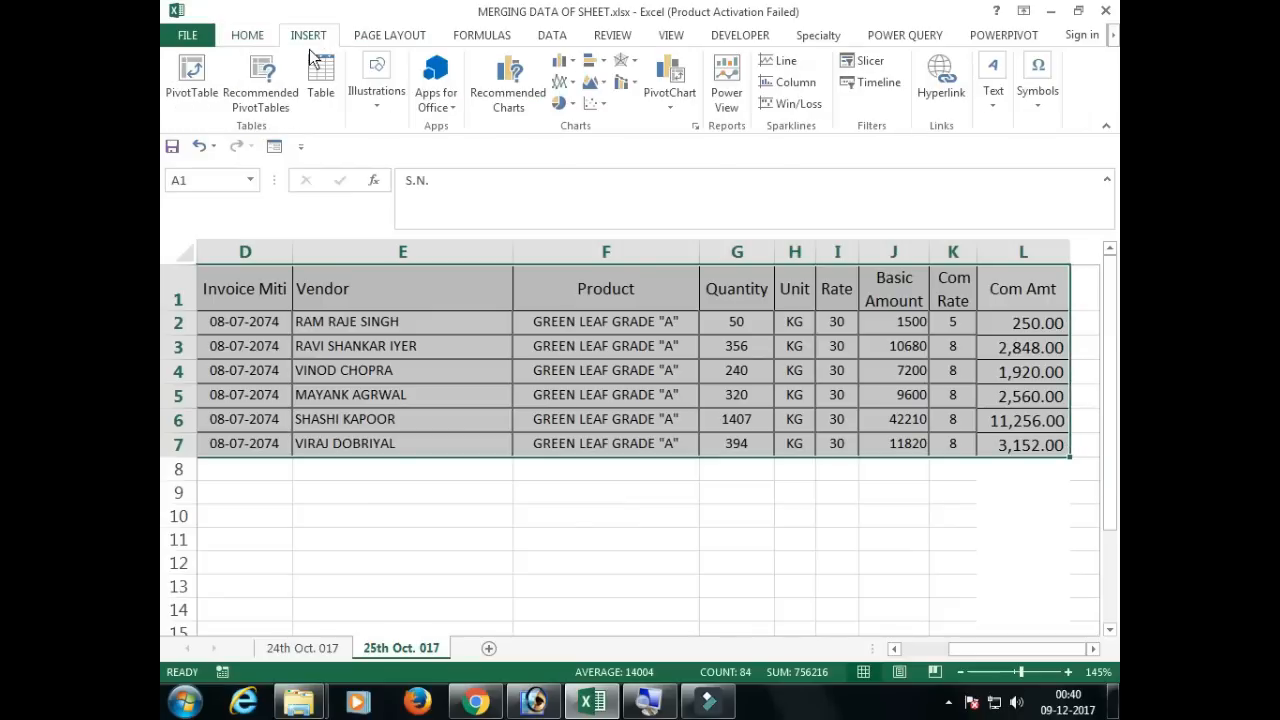
{"action": "left_click", "coordinate": [316, 98]}
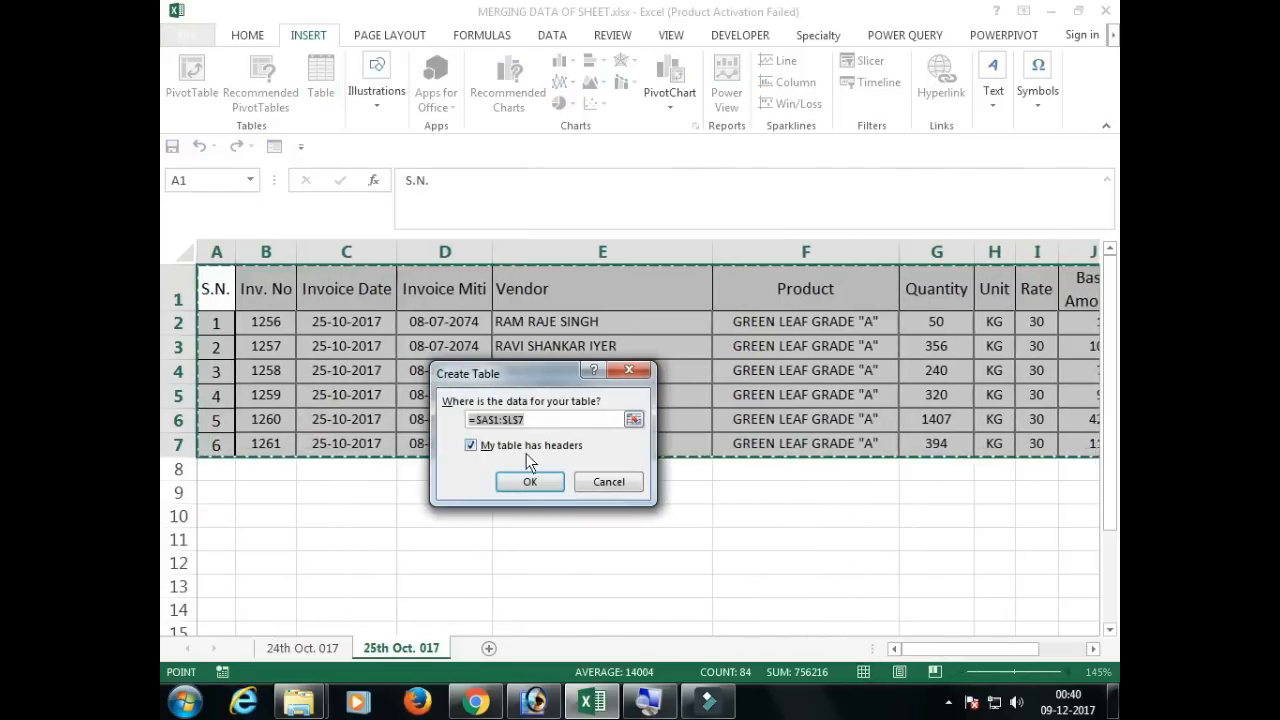
{"action": "left_click", "coordinate": [529, 482]}
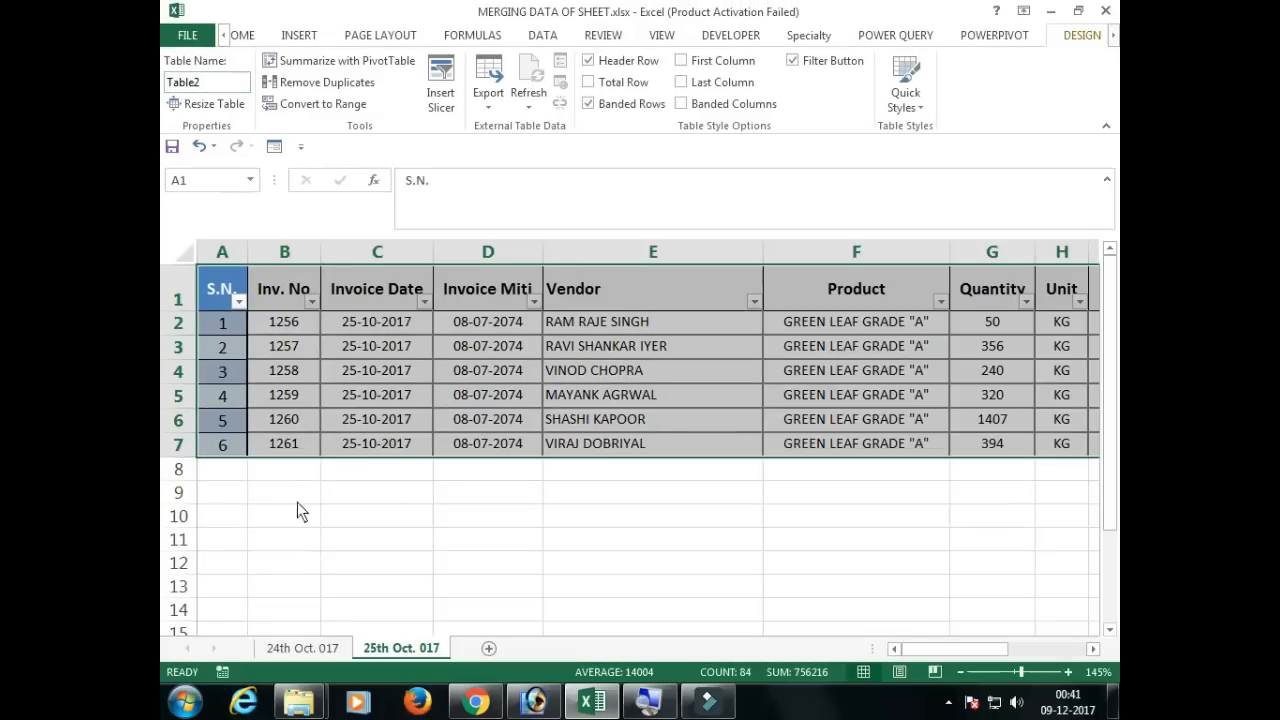
Step: Load the table on the 24th Oct. 017 sheet into the Power Query editor
{"action": "left_click", "coordinate": [318, 642]}
{"action": "left_click", "coordinate": [228, 303]}
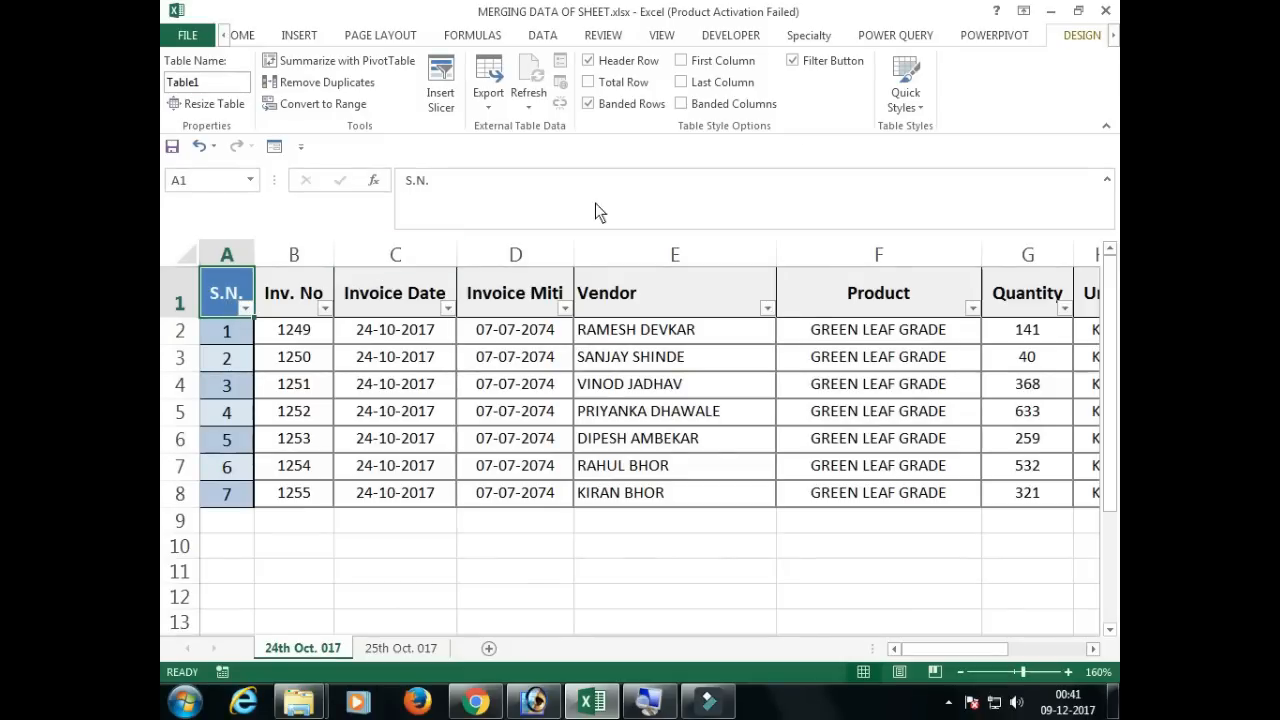
{"action": "left_click", "coordinate": [893, 37]}
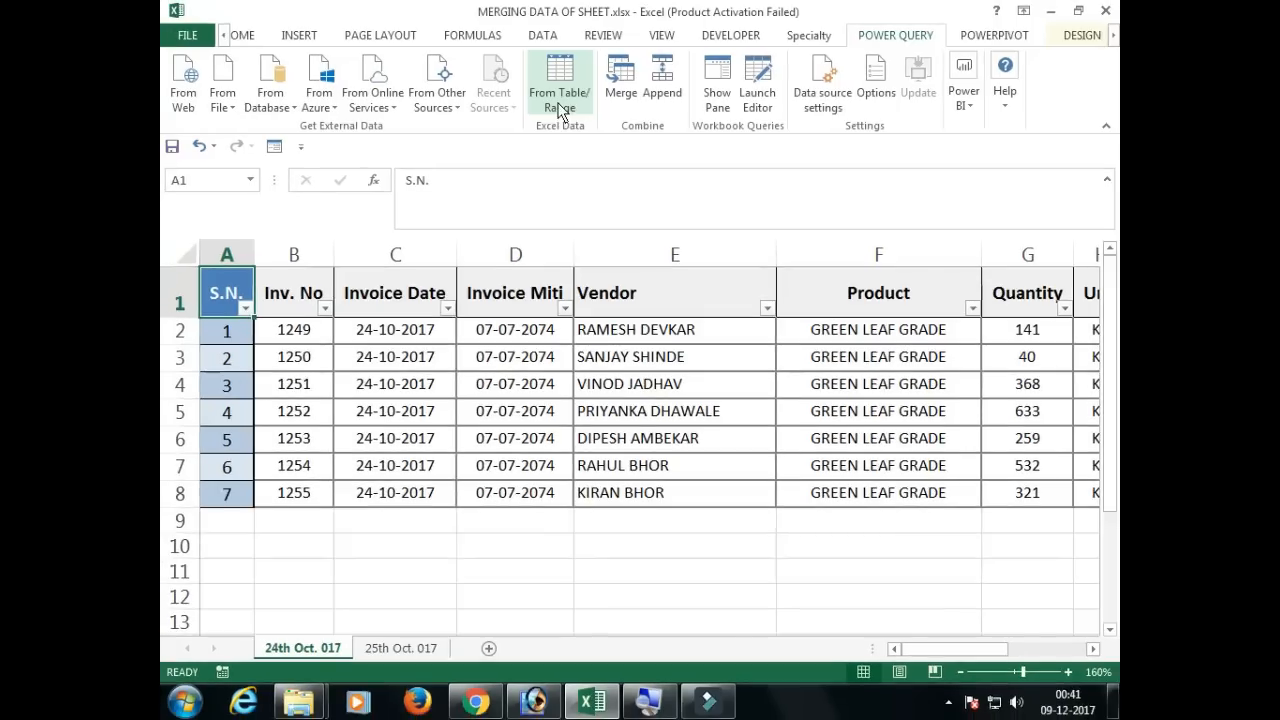
{"action": "left_click", "coordinate": [557, 112]}
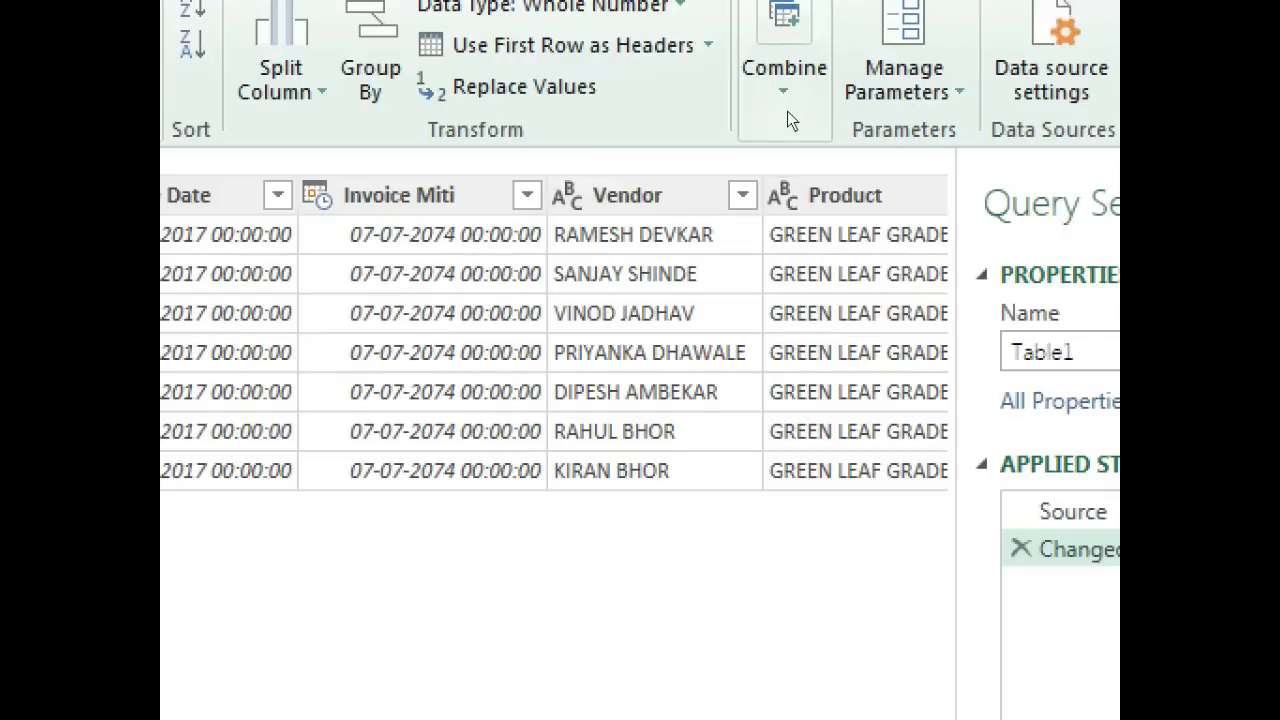
Step: Append Table1 (Current) to the query with the Two tables option
{"action": "left_click", "coordinate": [787, 111]}
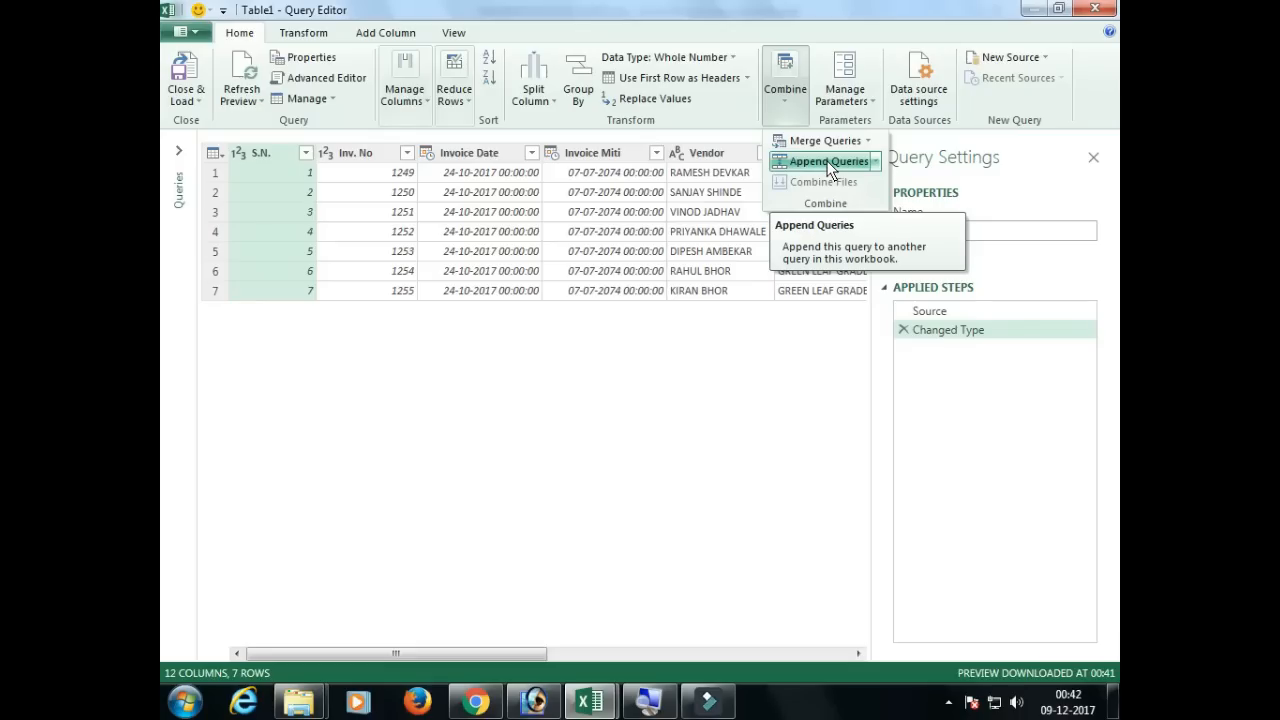
{"action": "left_click", "coordinate": [828, 162]}
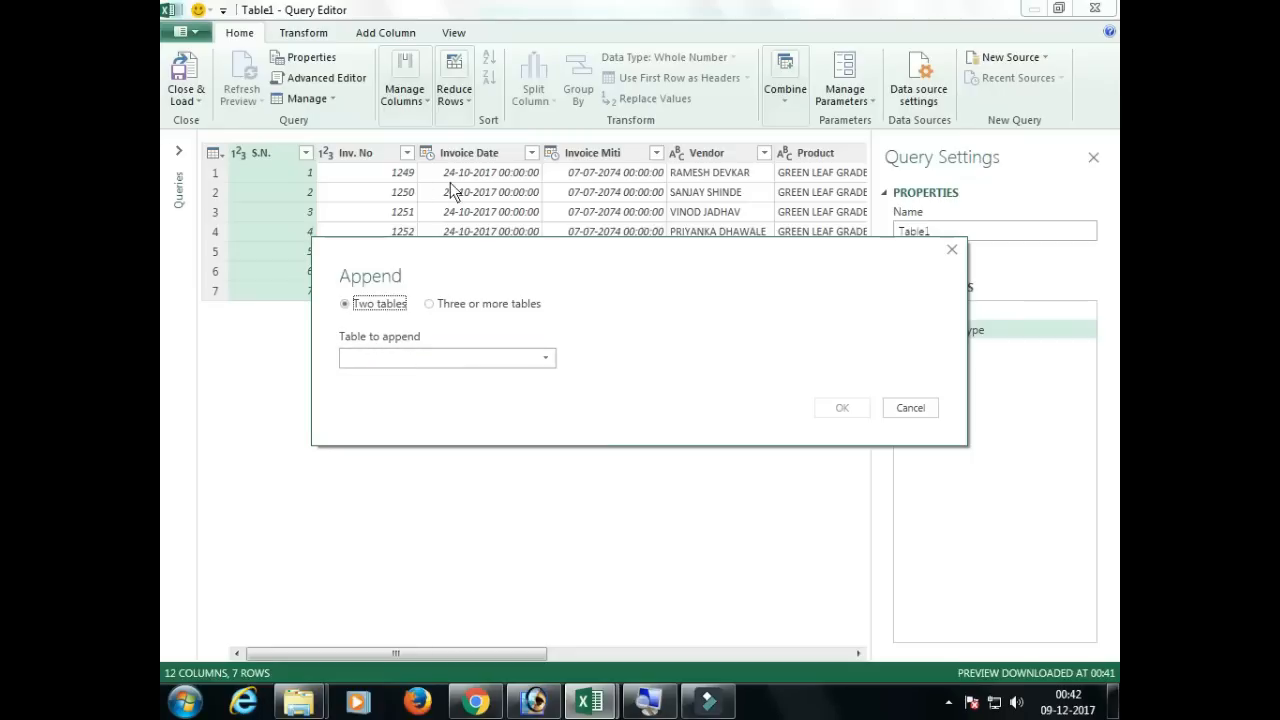
{"action": "left_click", "coordinate": [466, 359]}
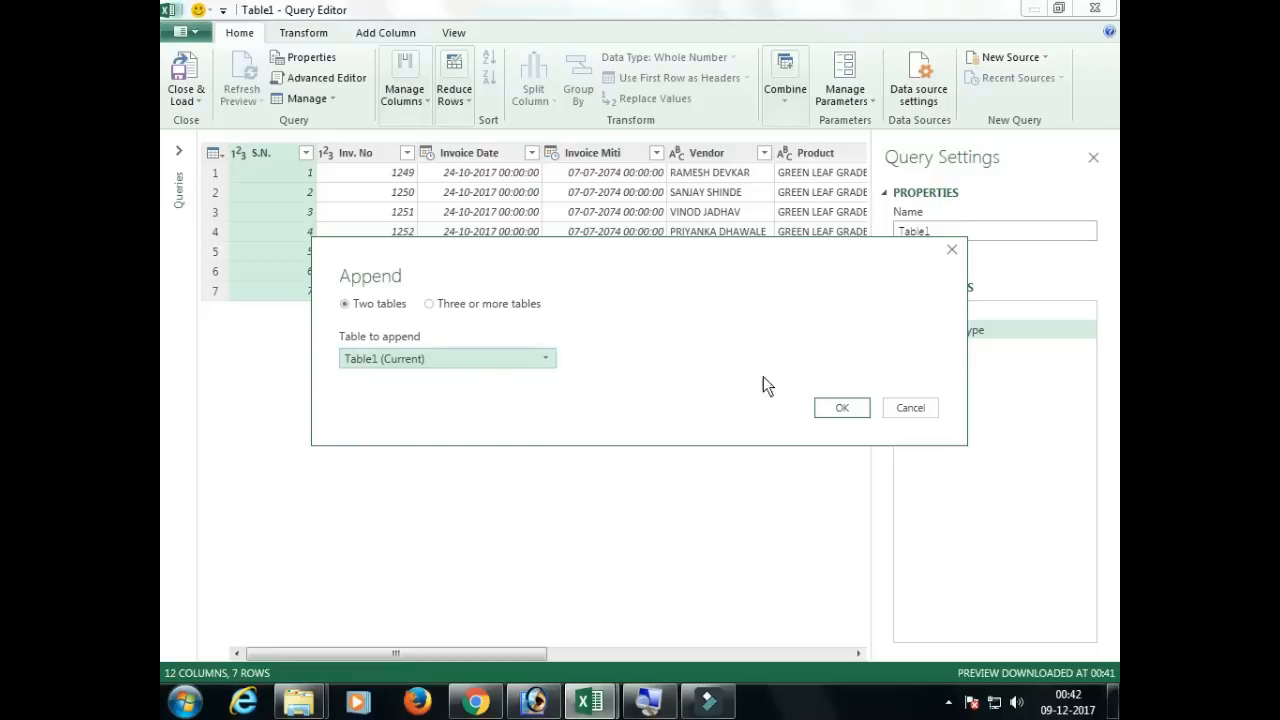
{"action": "left_click", "coordinate": [837, 413]}
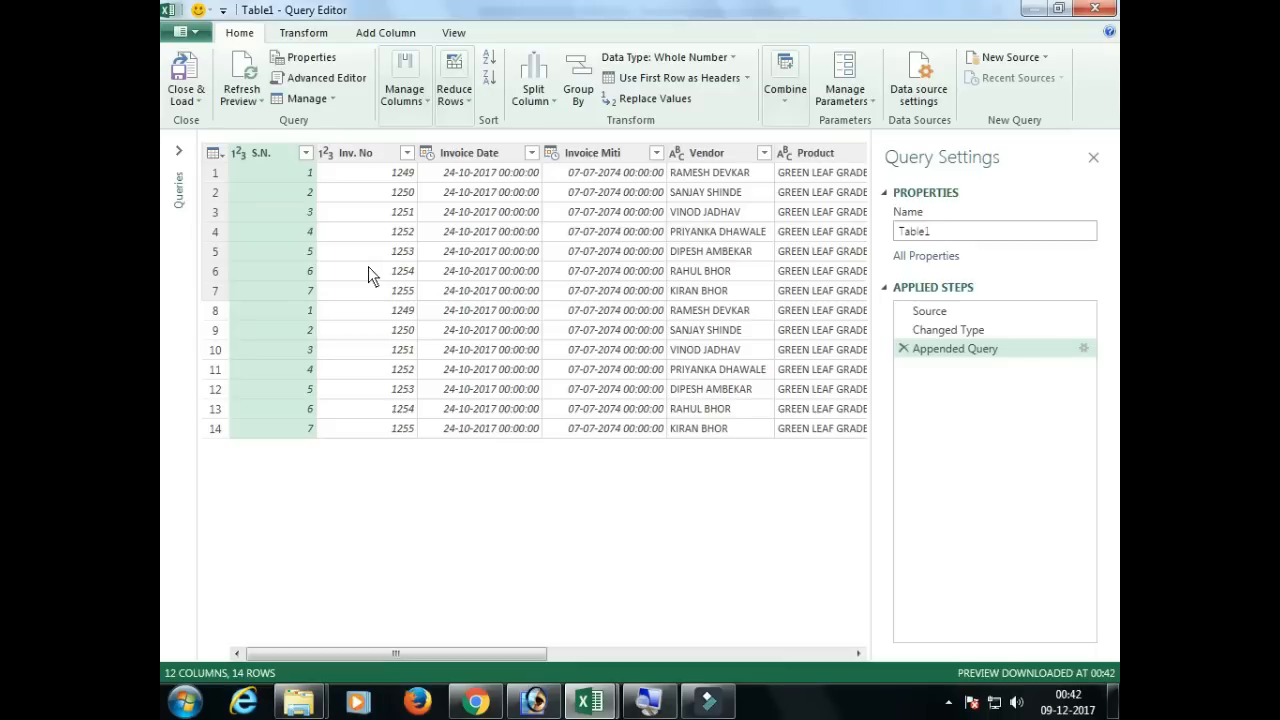
Step: Open the query's code in the Advanced Editor and examine its Source, Changed Type and Appended Query lines
{"action": "left_click", "coordinate": [299, 79]}
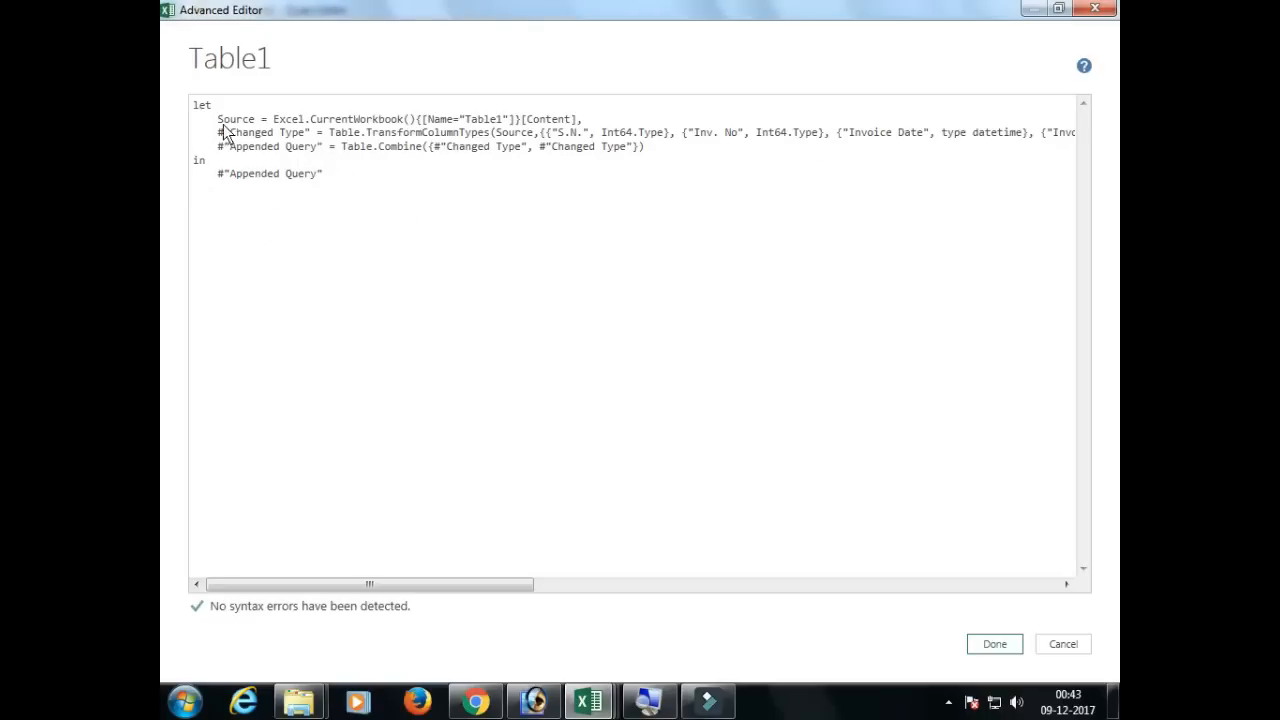
{"action": "left_click_drag", "start_coordinate": [217, 119], "coordinate": [590, 130]}
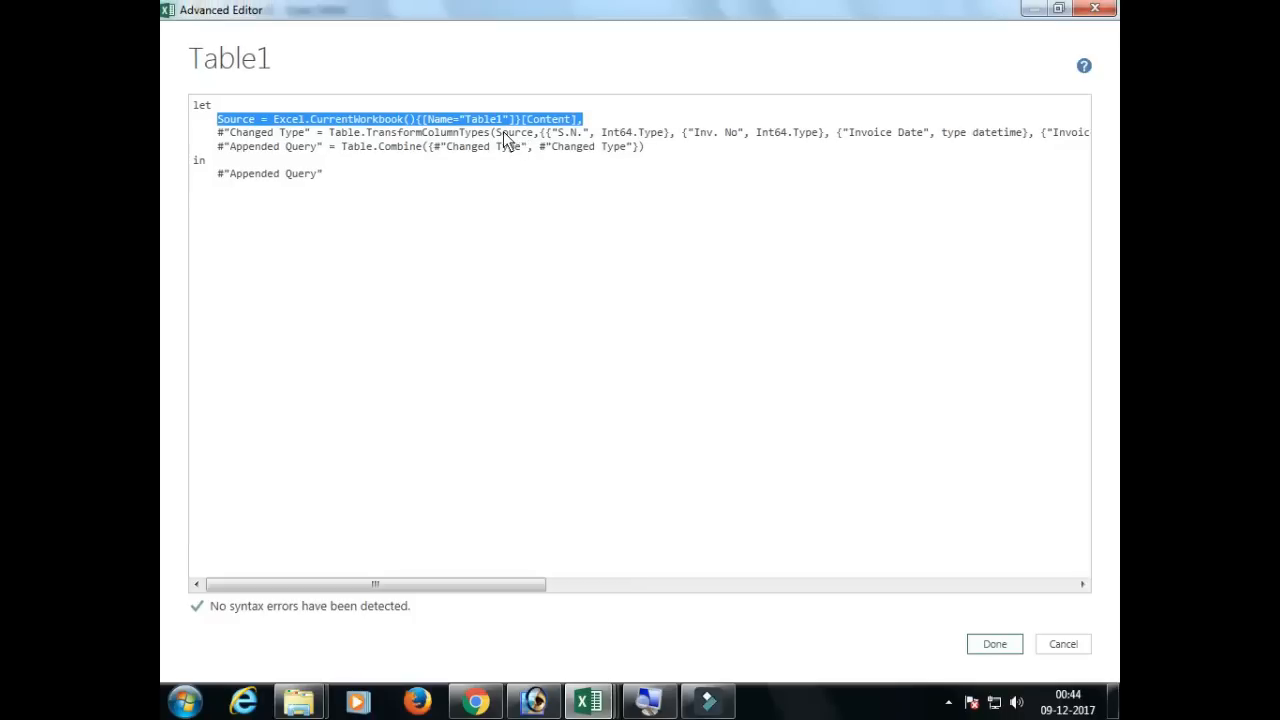
{"action": "double_click", "coordinate": [507, 135]}
{"action": "left_click_drag", "start_coordinate": [564, 135], "coordinate": [632, 136]}
{"action": "left_click_drag", "start_coordinate": [232, 134], "coordinate": [294, 133]}
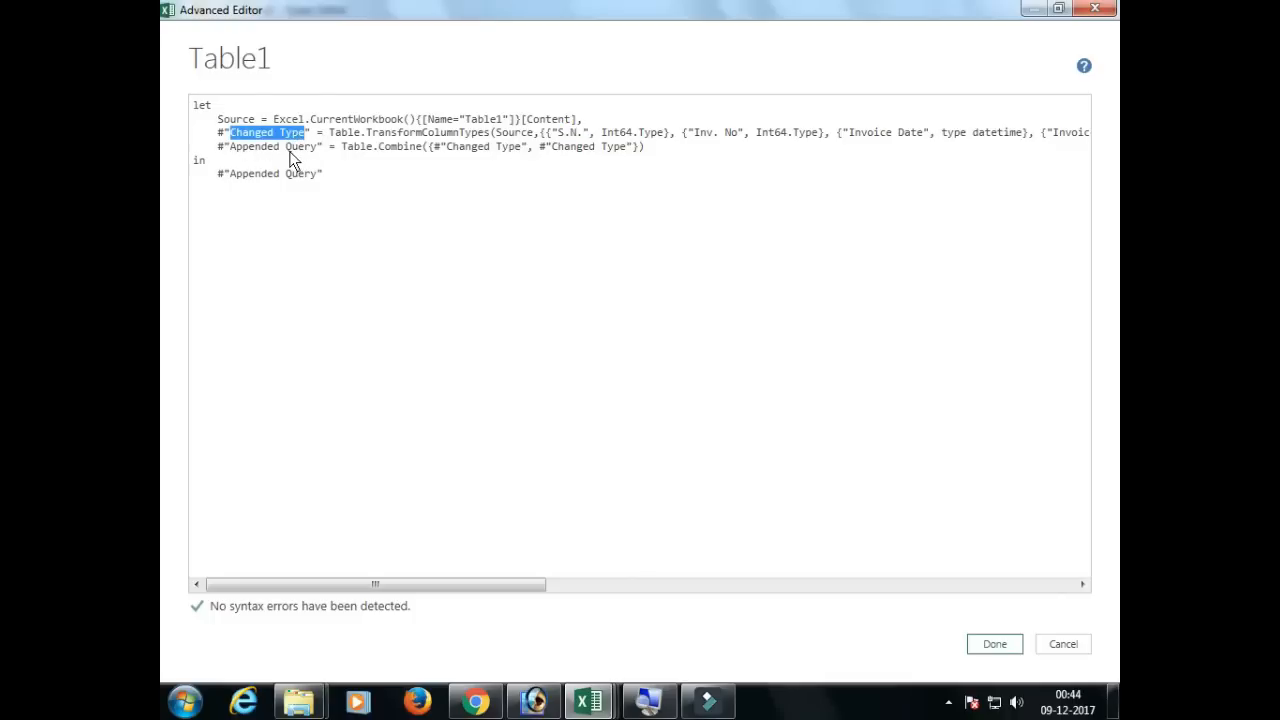
{"action": "left_click", "coordinate": [300, 160]}
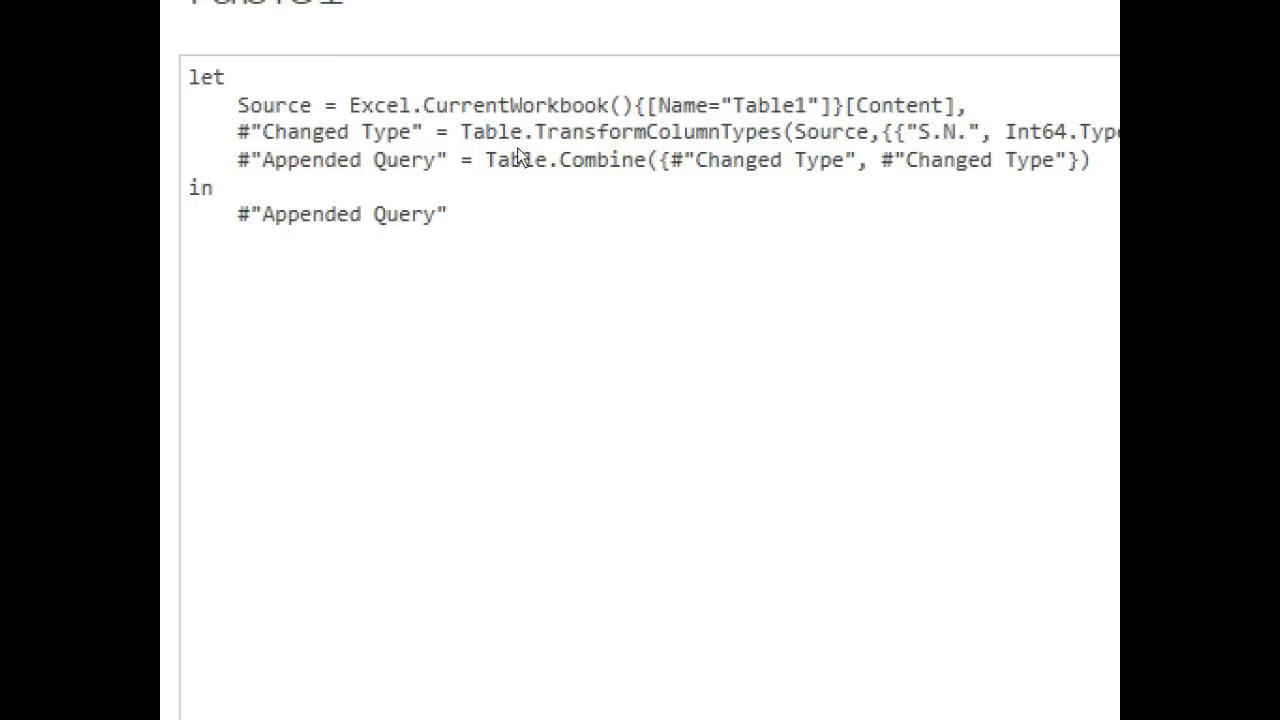
{"action": "left_click_drag", "start_coordinate": [521, 157], "coordinate": [459, 159]}
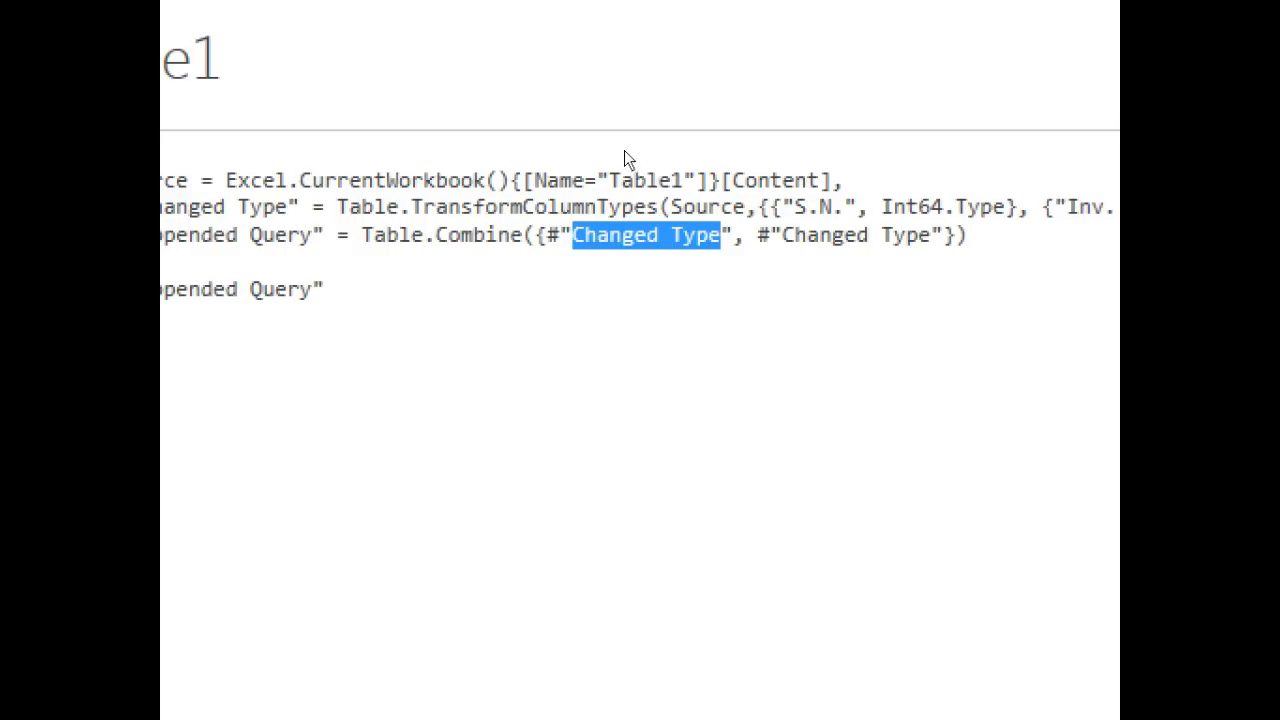
{"action": "left_click_drag", "start_coordinate": [931, 235], "coordinate": [783, 235]}
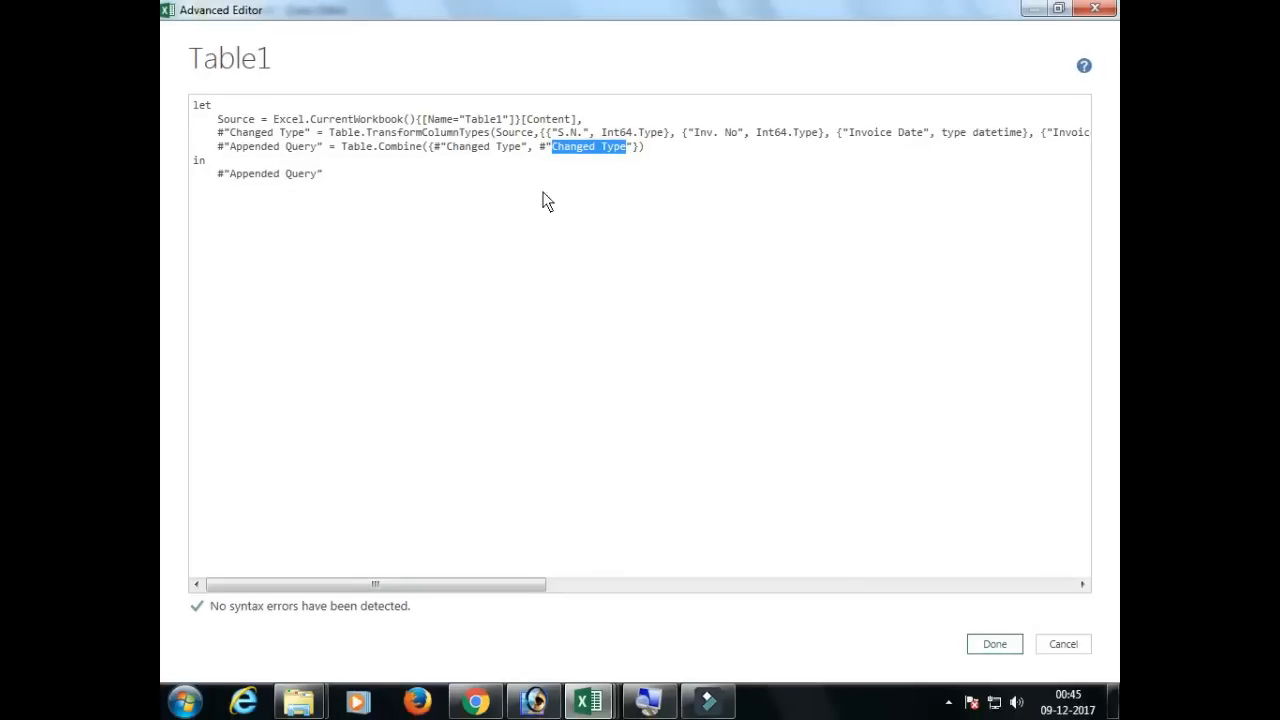
{"action": "left_click", "coordinate": [484, 148]}
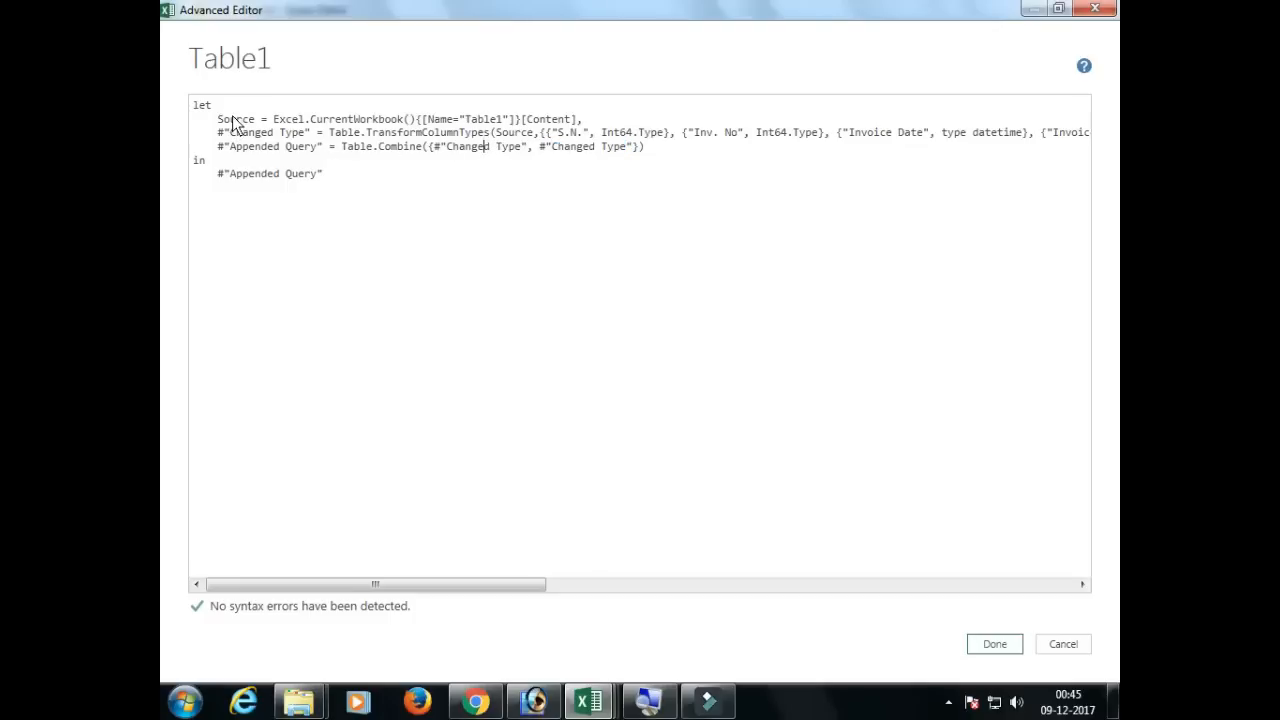
{"action": "left_click_drag", "start_coordinate": [230, 121], "coordinate": [305, 133]}
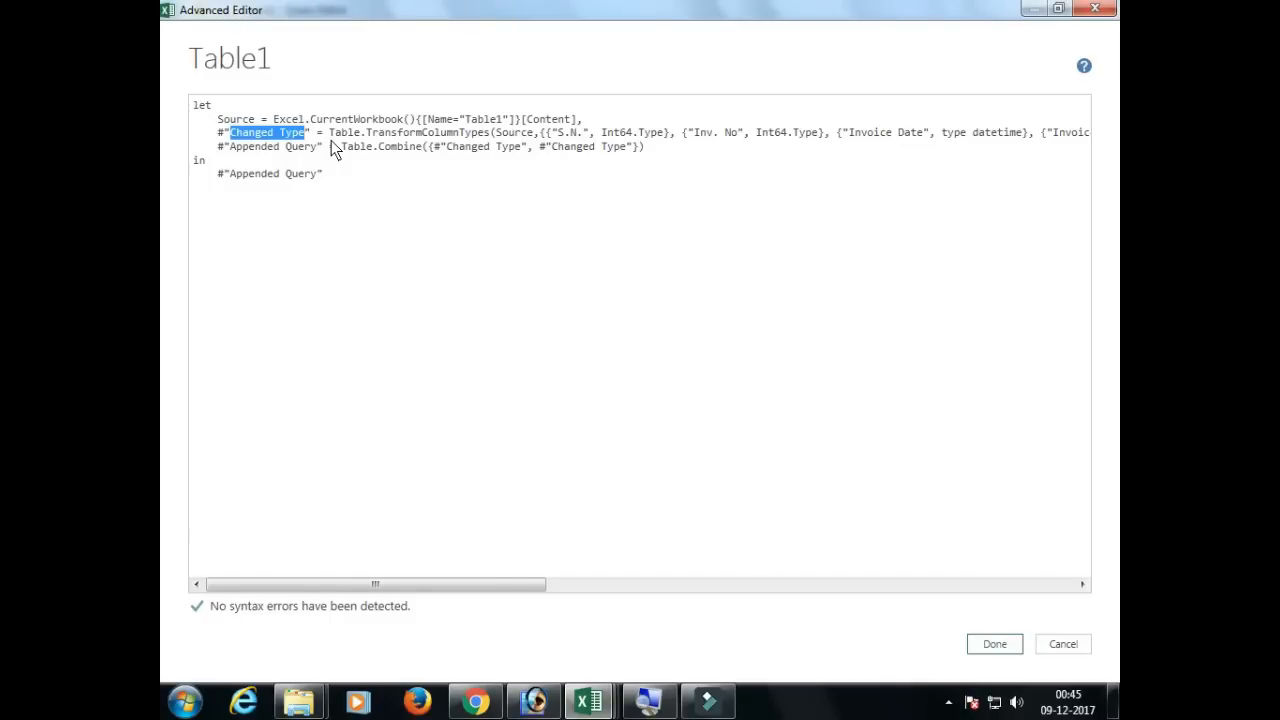
{"action": "double_click", "coordinate": [398, 148]}
{"action": "left_click_drag", "start_coordinate": [395, 148], "coordinate": [595, 146]}
{"action": "left_click", "coordinate": [469, 145]}
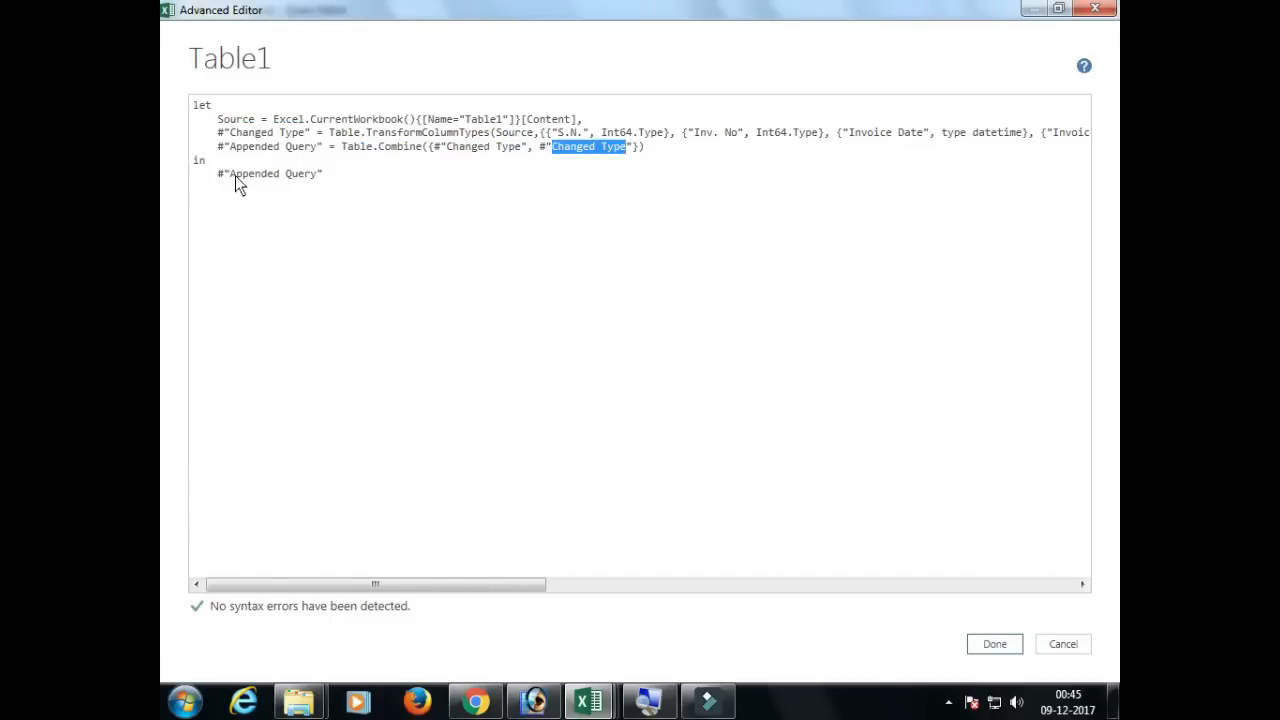
{"action": "left_click_drag", "start_coordinate": [230, 174], "coordinate": [337, 175]}
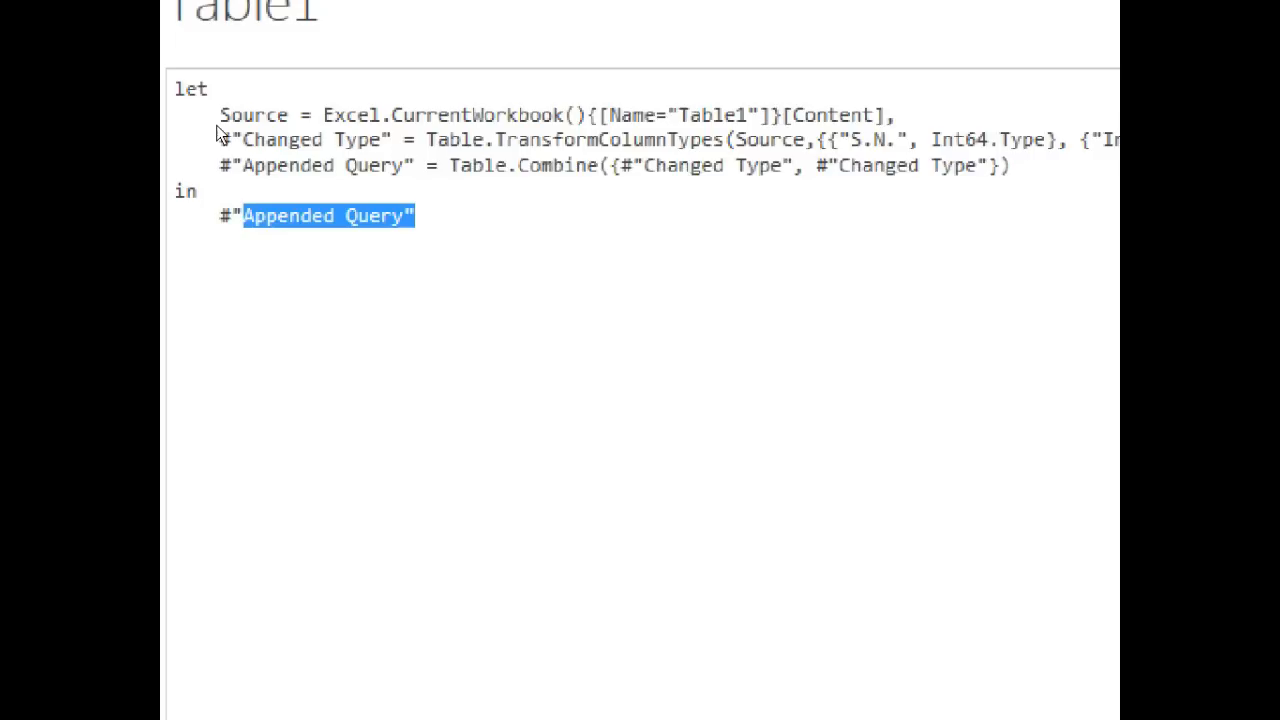
Step: Duplicate the Source line directly below itself in the query code and indent the copy to match
{"action": "left_click_drag", "start_coordinate": [304, 113], "coordinate": [588, 114]}
{"action": "key", "text": "ctrl+c"}
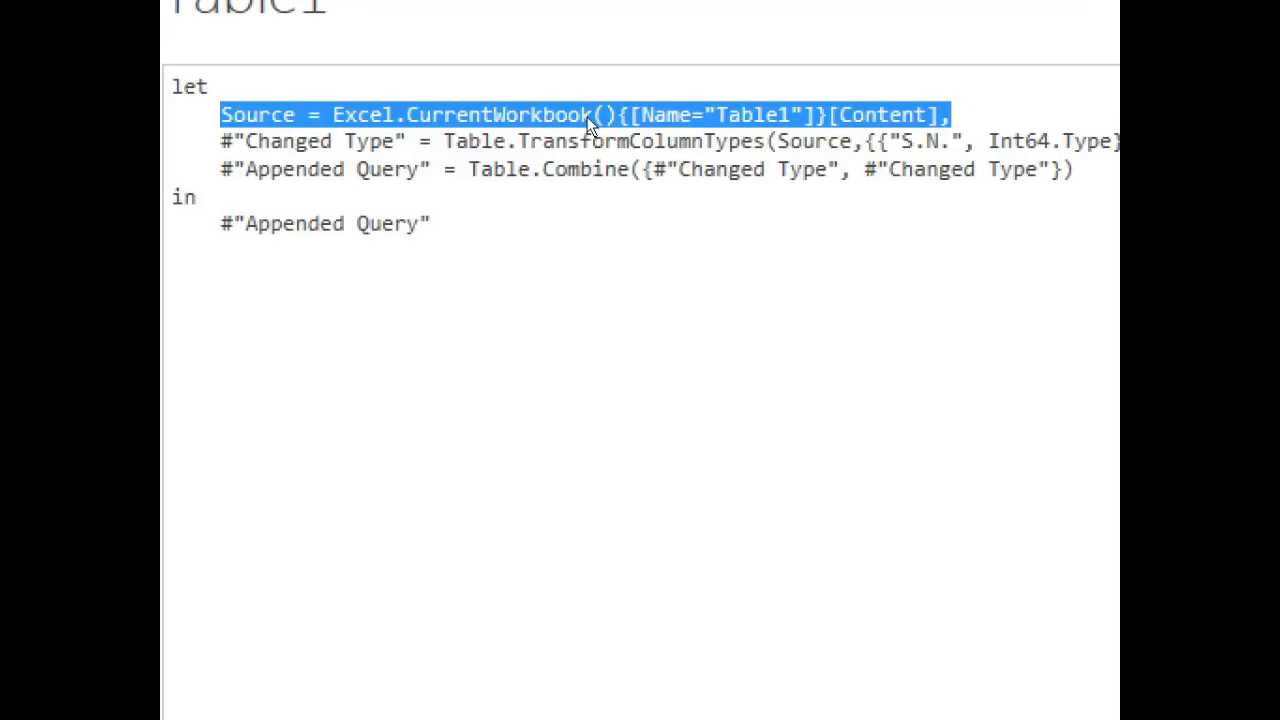
{"action": "key", "text": "End"}
{"action": "key", "text": "Return"}
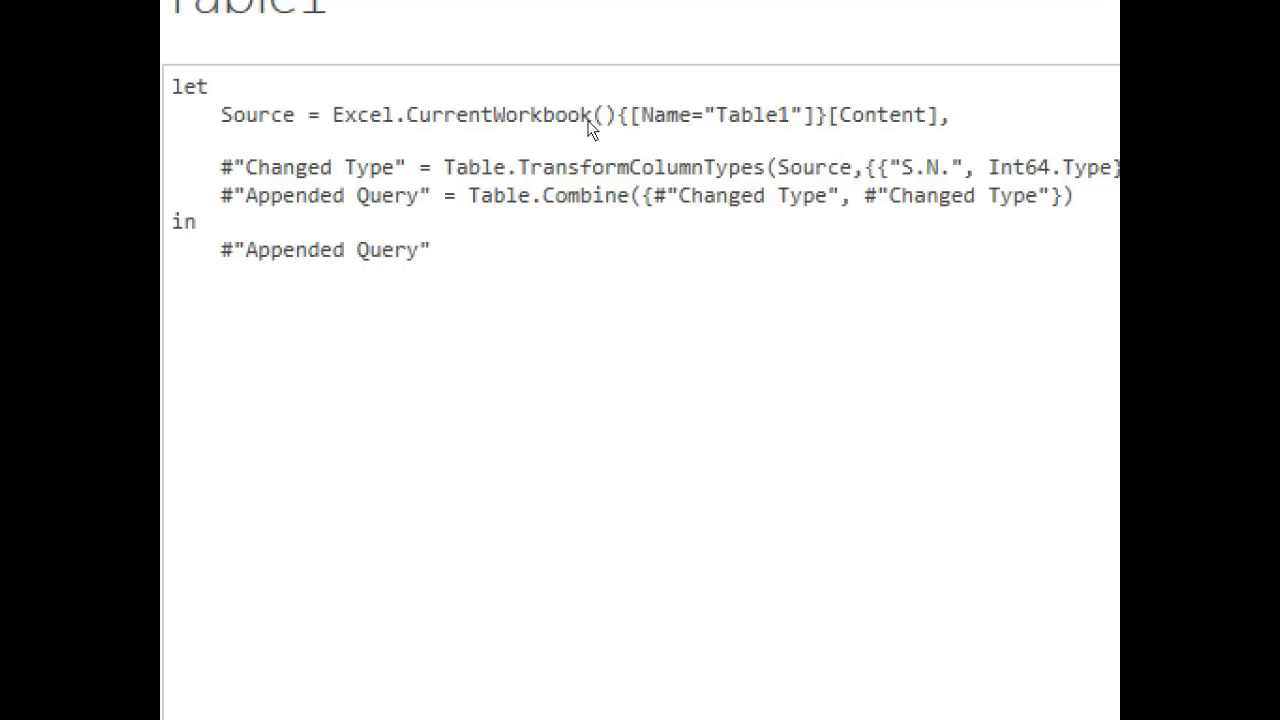
{"action": "key", "text": "ctrl+v"}
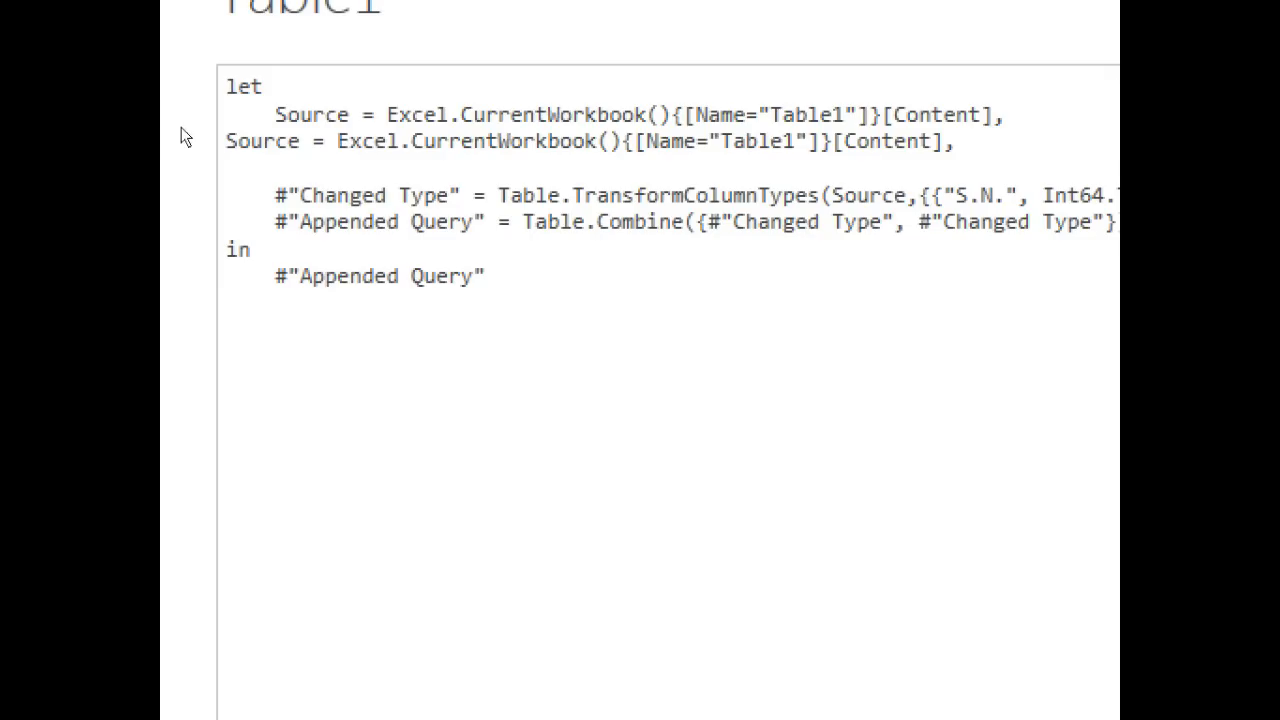
{"action": "key", "text": "Up"}
{"action": "key", "text": "Tab"}
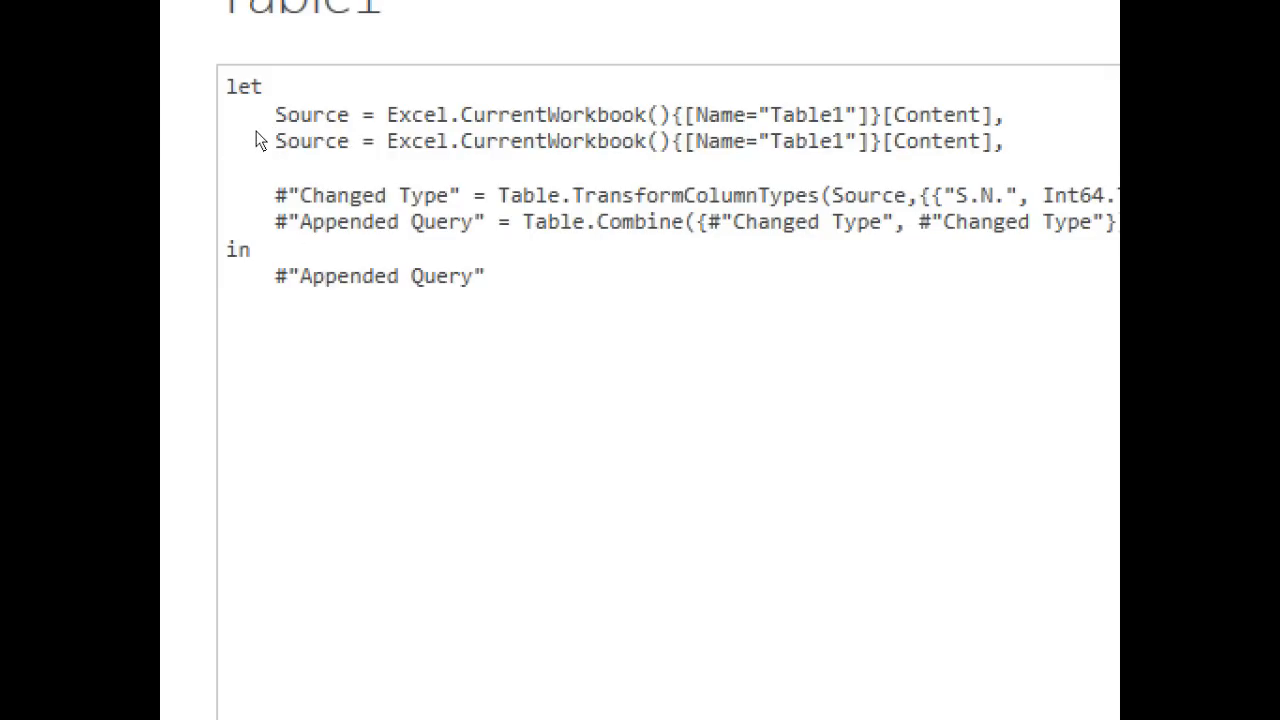
Step: Rename the two source variables at the start of their lines to Source1 and Source2
{"action": "type", "text": "1"}
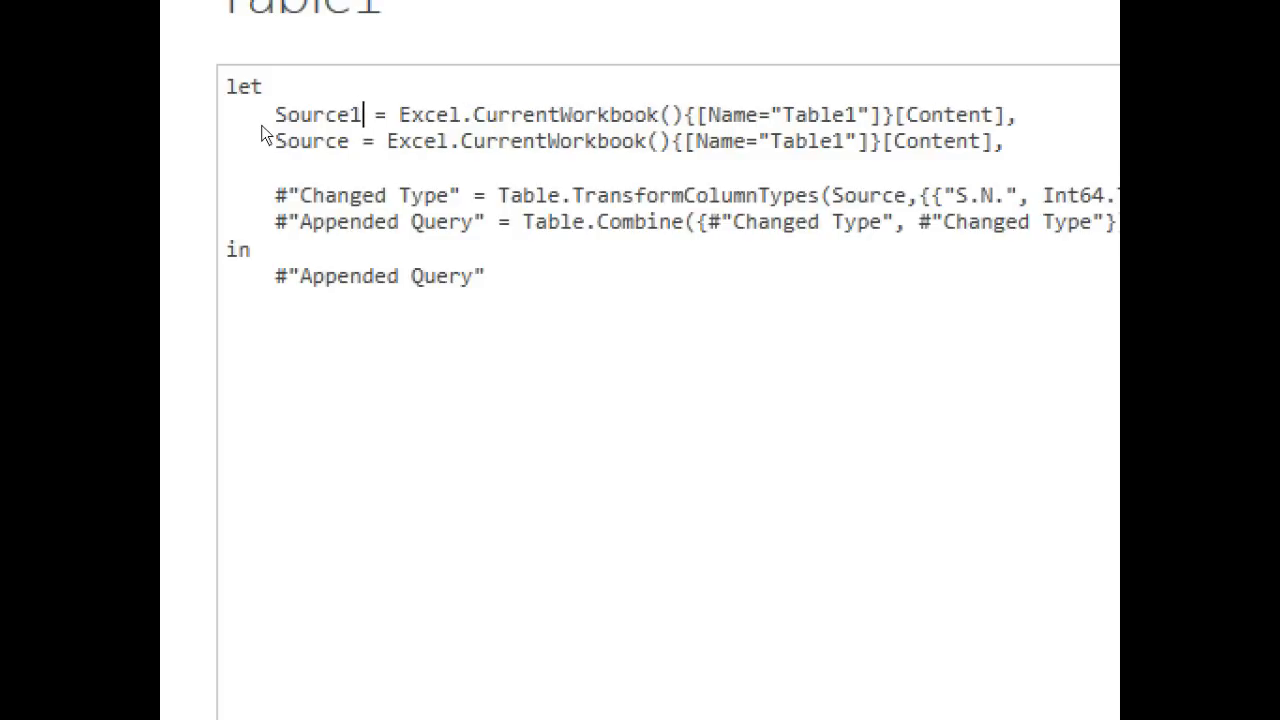
{"action": "key", "text": "Down"}
{"action": "key", "text": "Left"}
{"action": "type", "text": "2"}
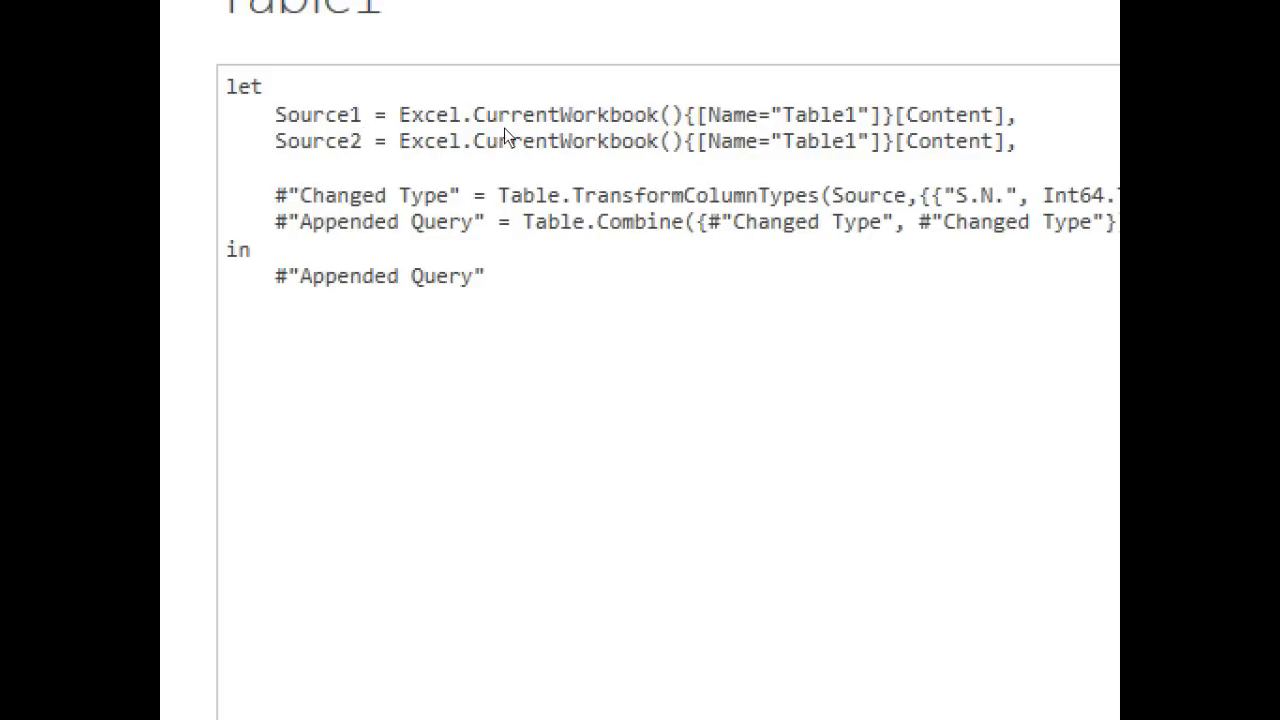
Step: Change the table name referenced in the Source2 line to Table2
{"action": "left_click", "coordinate": [858, 141]}
{"action": "key", "text": "BackSpace"}
{"action": "type", "text": "2"}
{"action": "key", "text": "shift+Left"}
{"action": "key", "text": "shift+Left"}
{"action": "key", "text": "shift+Left"}
{"action": "key", "text": "shift+Left"}
{"action": "key", "text": "shift+Left"}
{"action": "key", "text": "shift+Left"}
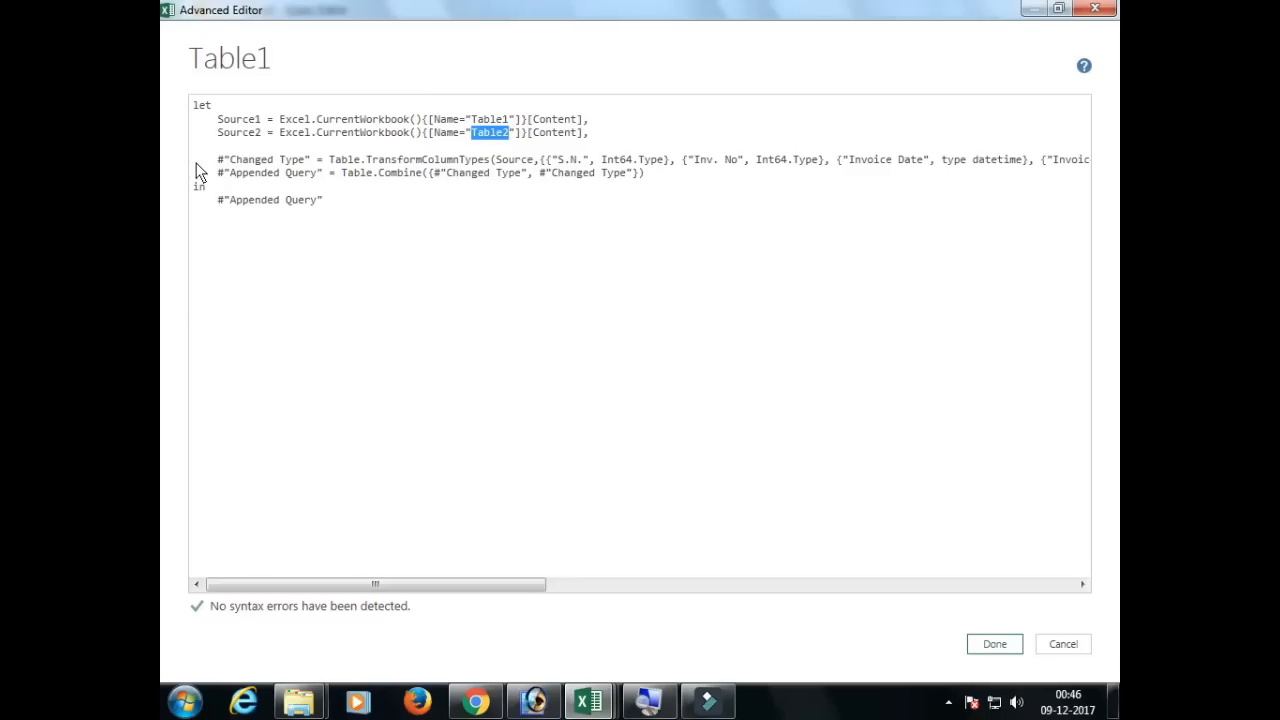
Step: Duplicate the full Changed Type line below itself, above the Appended Query line, and align its indentation with the original
{"action": "left_click_drag", "start_coordinate": [200, 162], "coordinate": [1108, 157]}
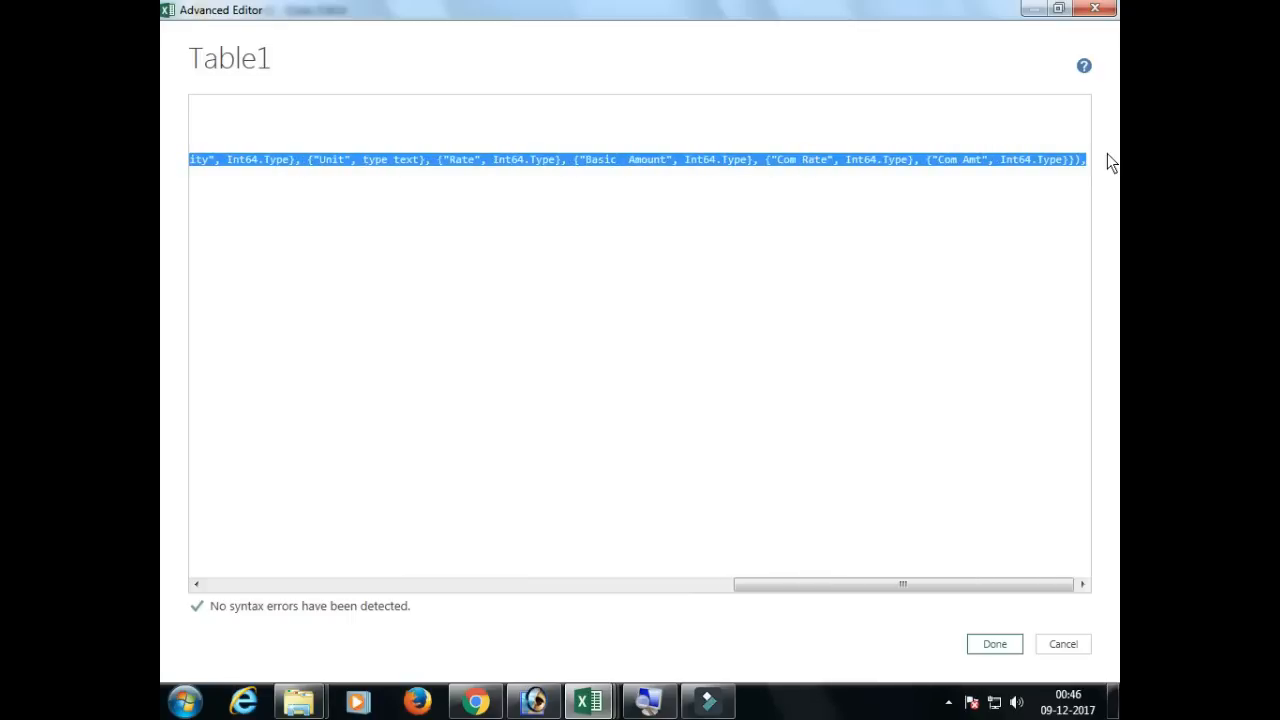
{"action": "left_click_drag", "start_coordinate": [771, 584], "coordinate": [214, 580]}
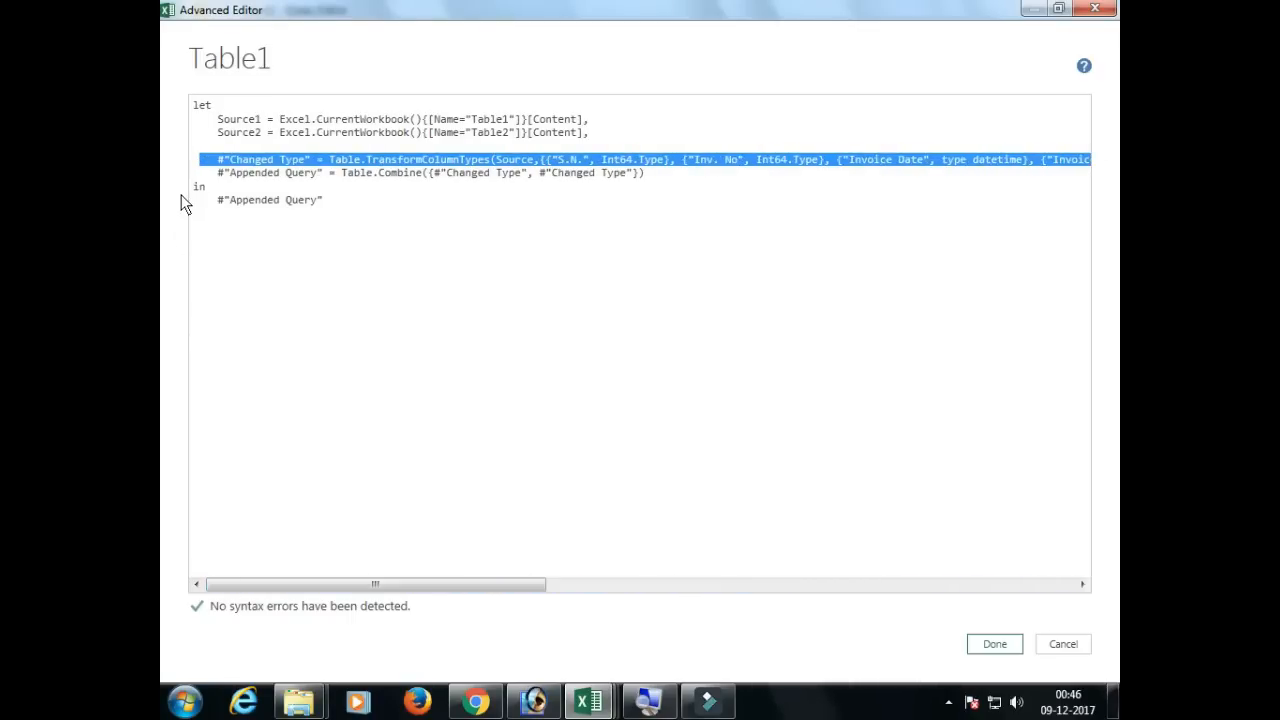
{"action": "left_click", "coordinate": [211, 172]}
{"action": "key", "text": "Return"}
{"action": "key", "text": "Return"}
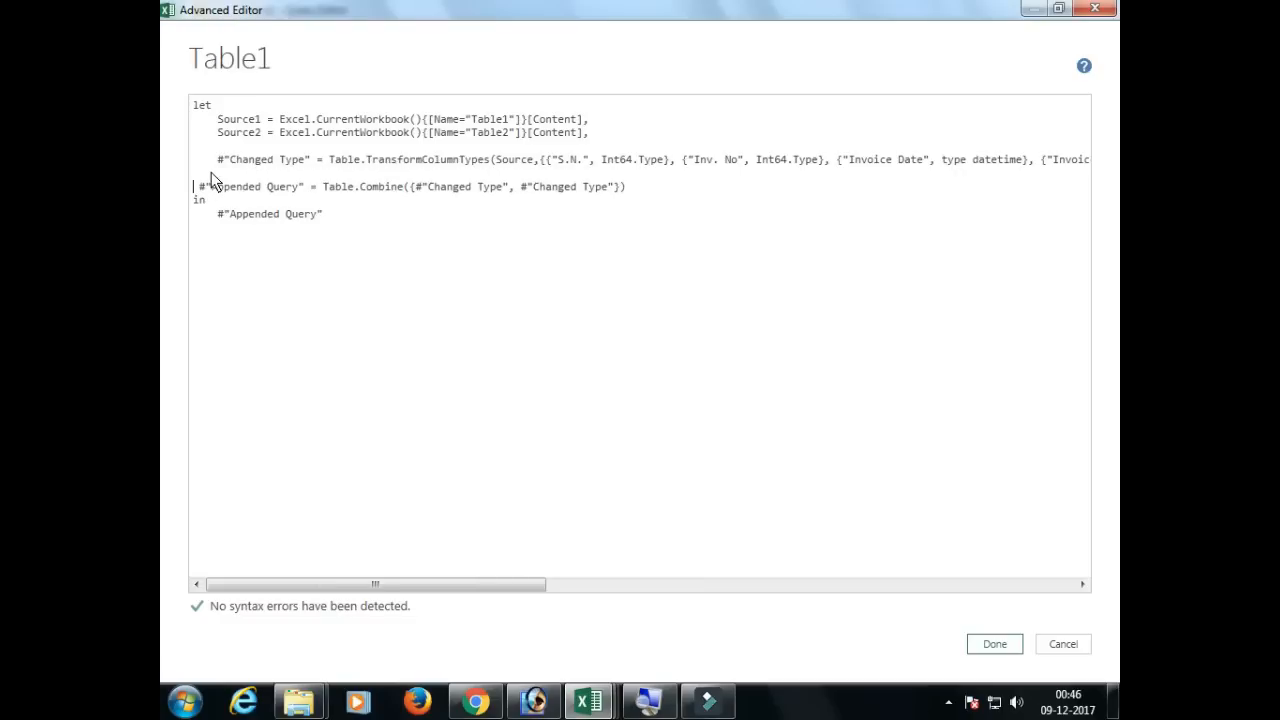
{"action": "key", "text": "Tab"}
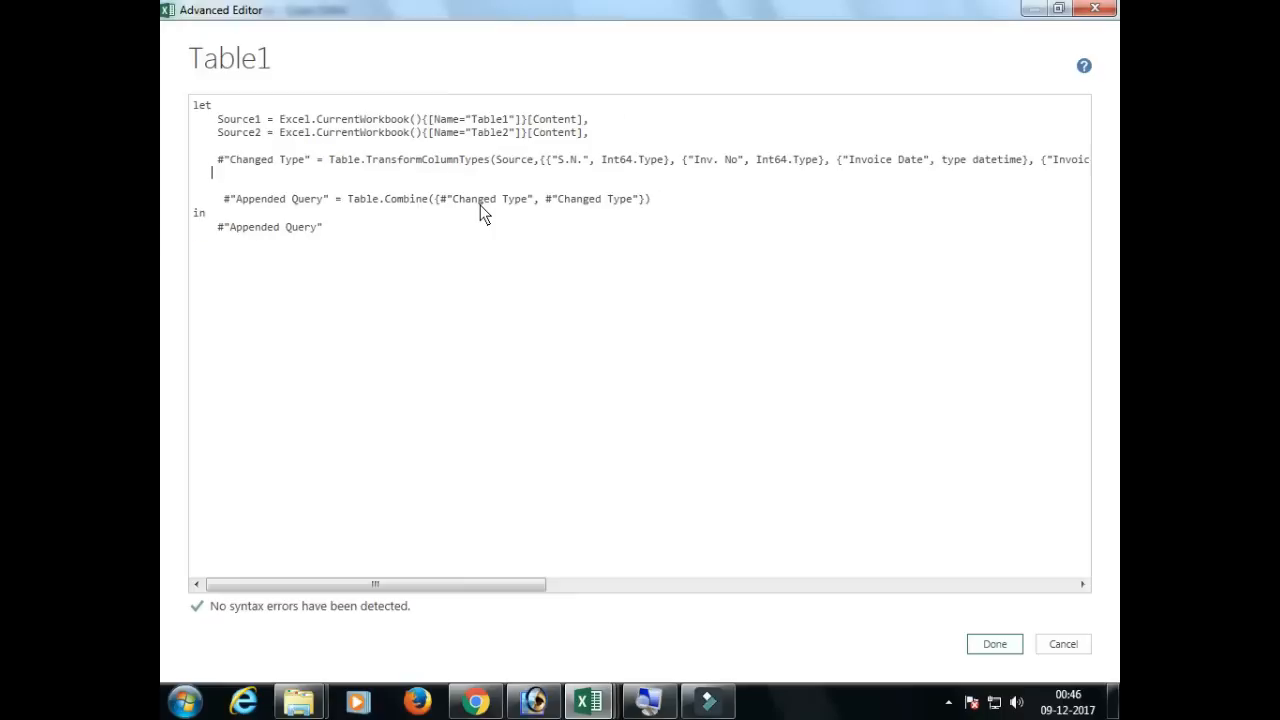
{"action": "key", "text": "ctrl+v"}
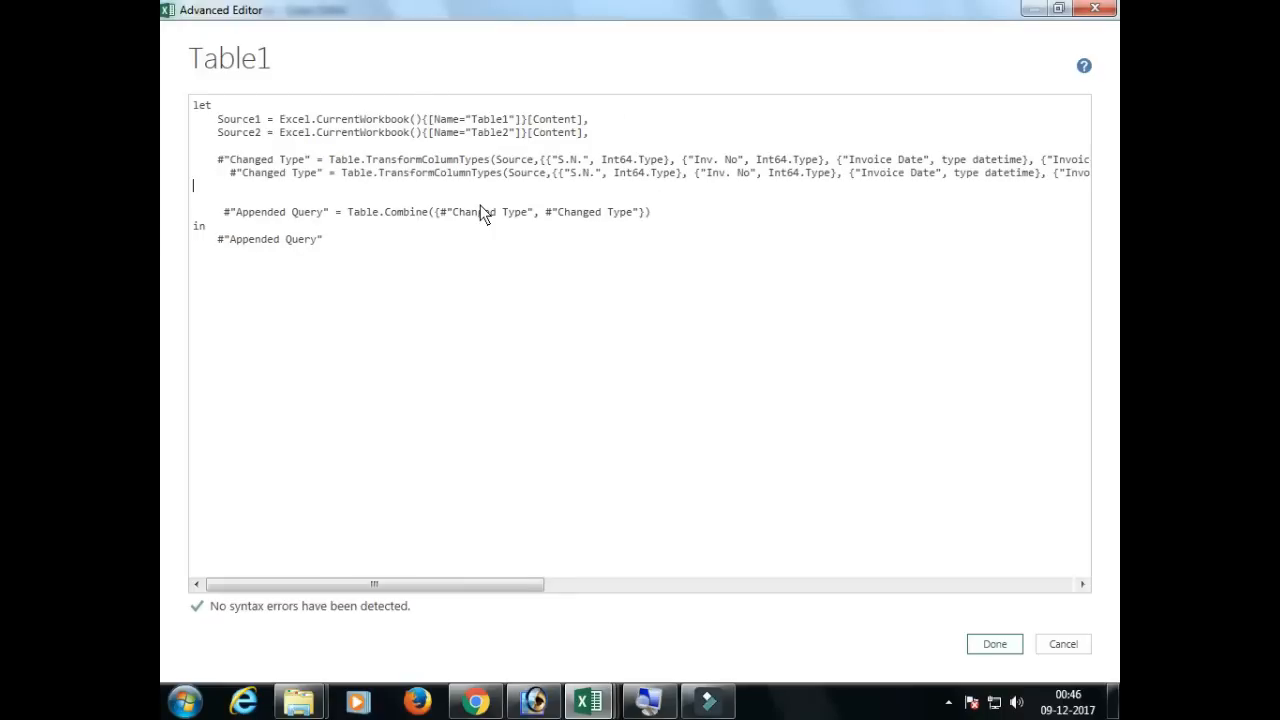
{"action": "key", "text": "BackSpace"}
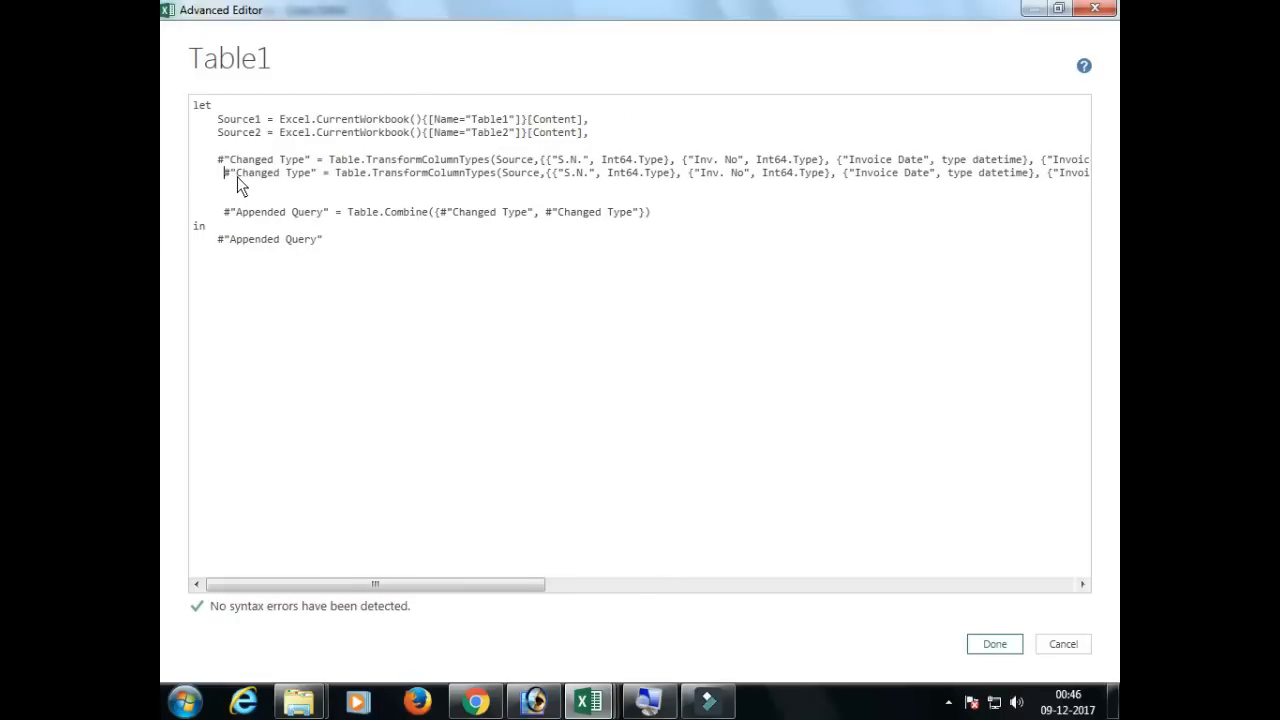
{"action": "key", "text": "BackSpace"}
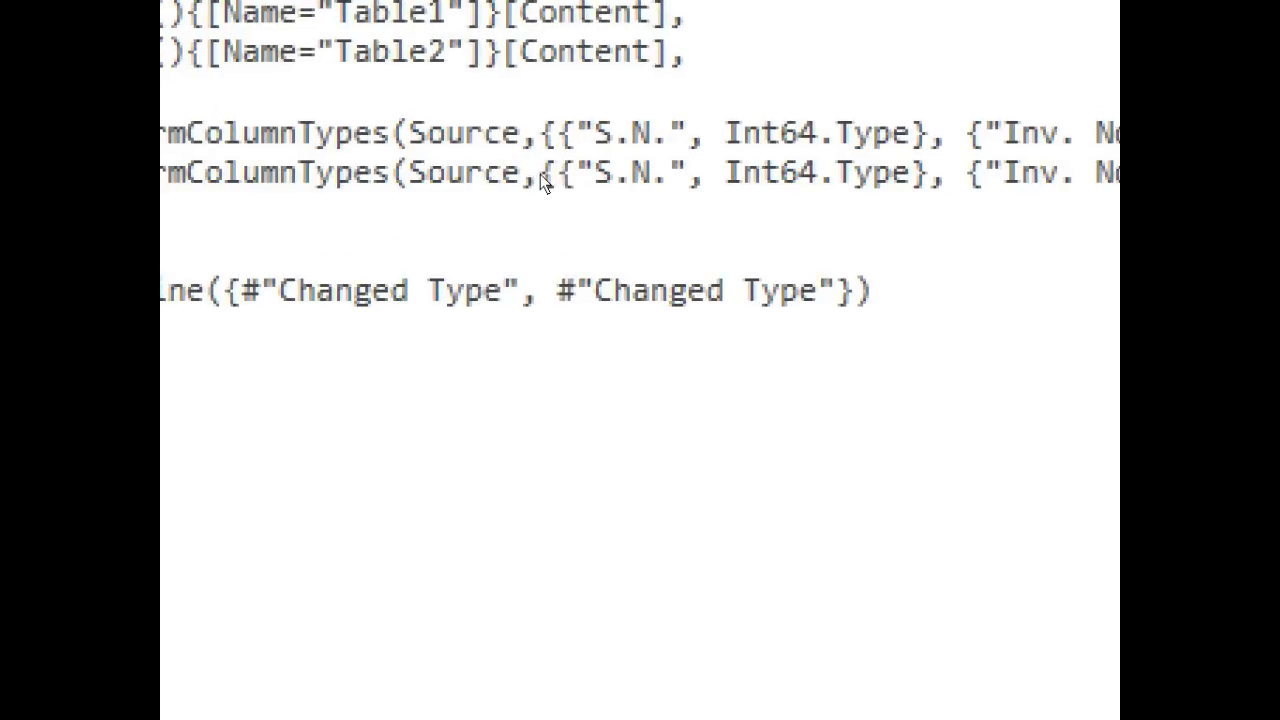
Step: Change the Source reference in the two Table.TransformColumnTypes lines to Source1 in the first and Source2 in the second
{"action": "left_click", "coordinate": [533, 166]}
{"action": "type", "text": "1"}
{"action": "key", "text": "Down"}
{"action": "key", "text": "Left"}
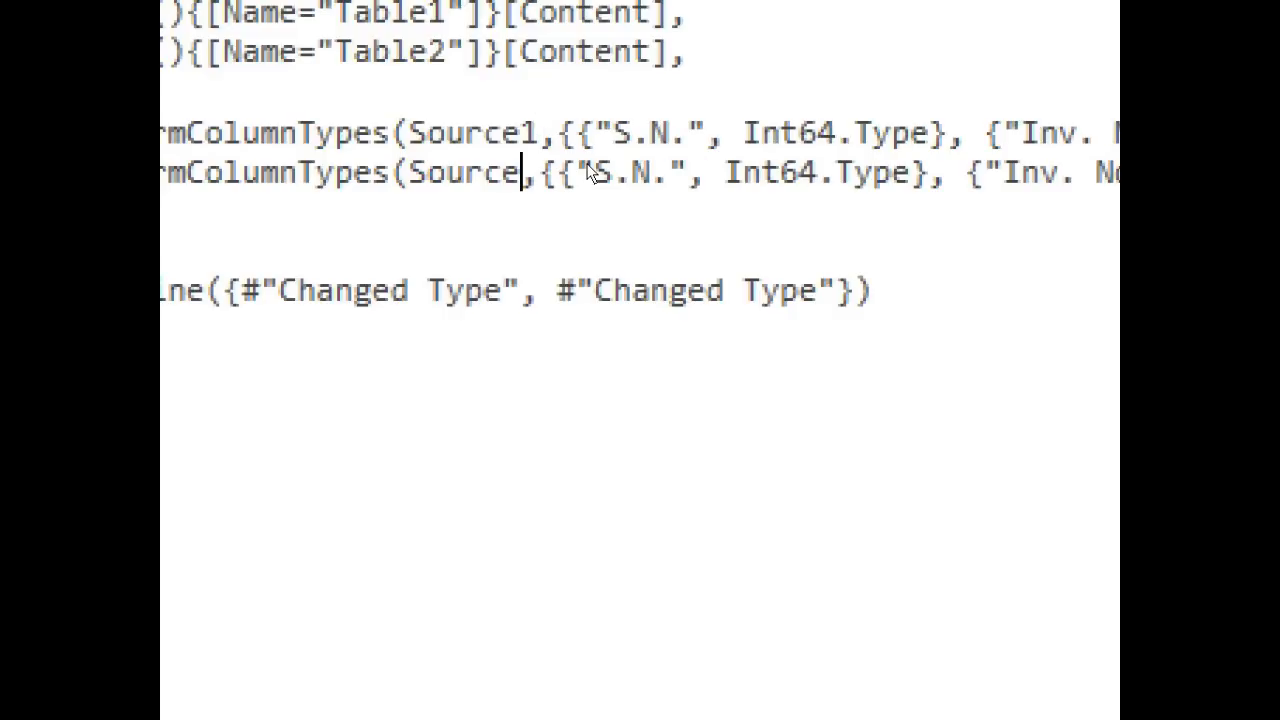
{"action": "type", "text": "2"}
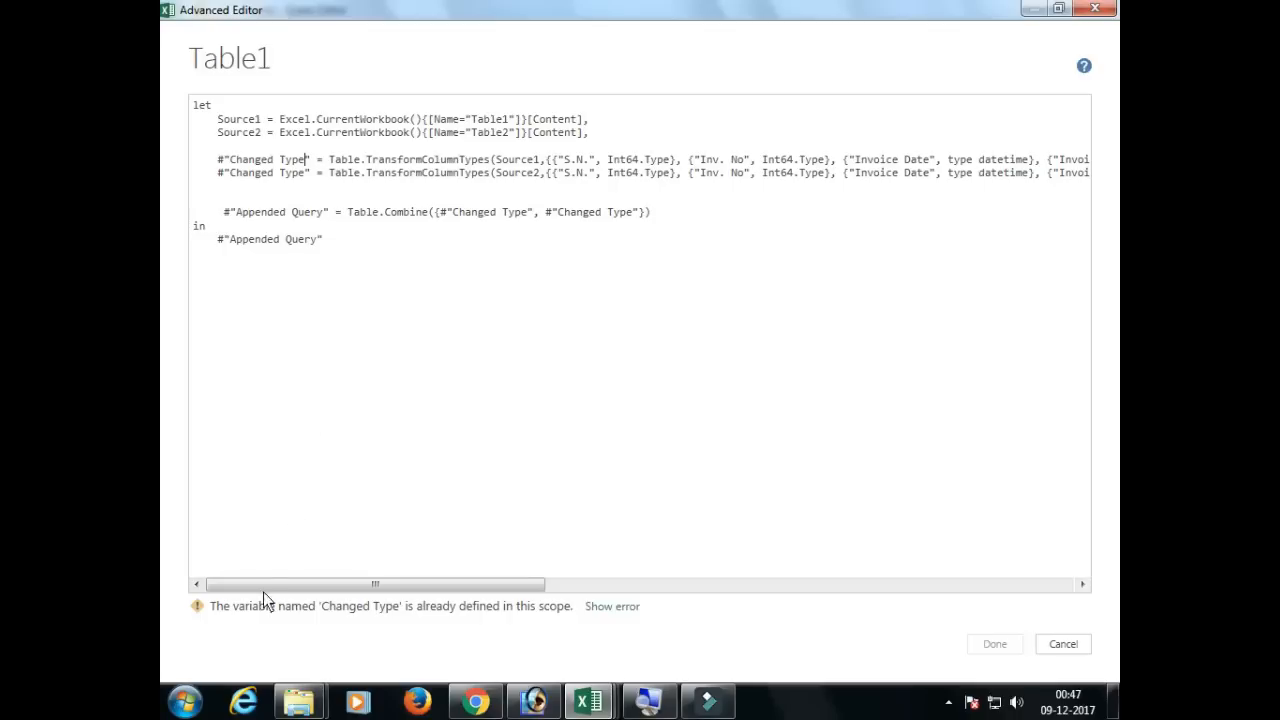
Step: Rename the two Changed Type variables at the start of their lines to Changed Type1 and Changed Type2
{"action": "type", "text": "1"}
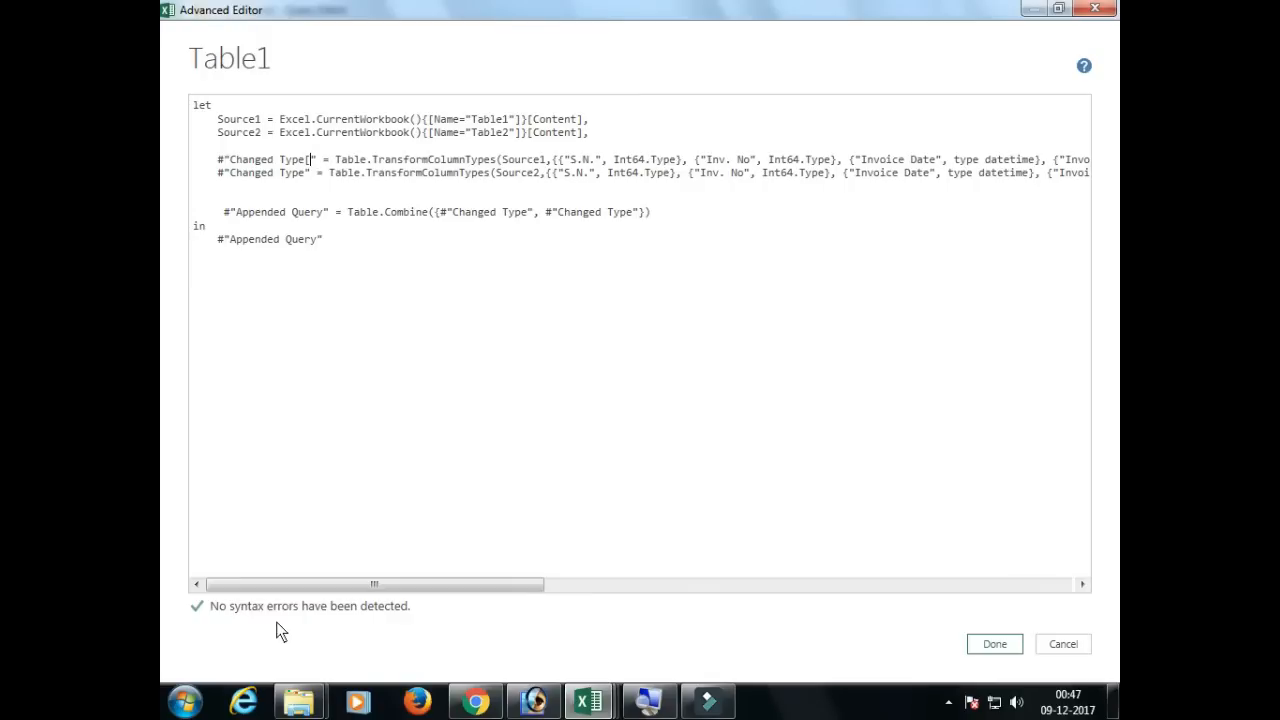
{"action": "key", "text": "BackSpace"}
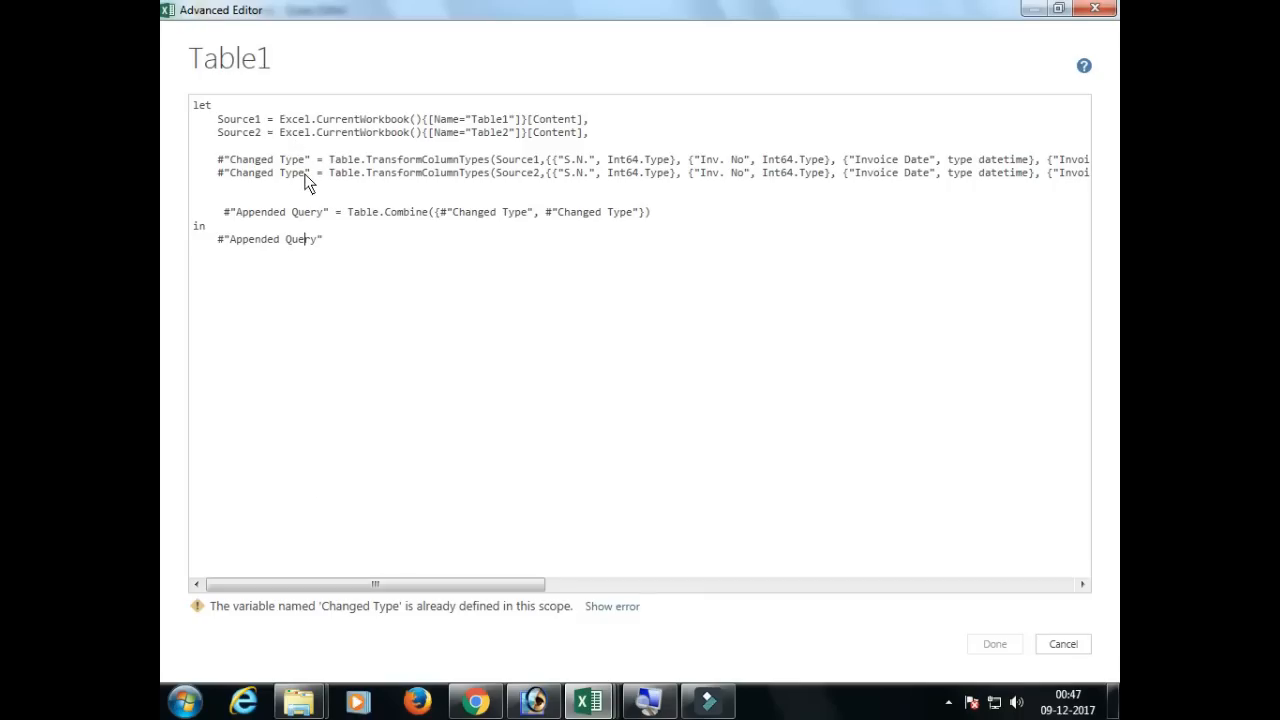
{"action": "type", "text": "1"}
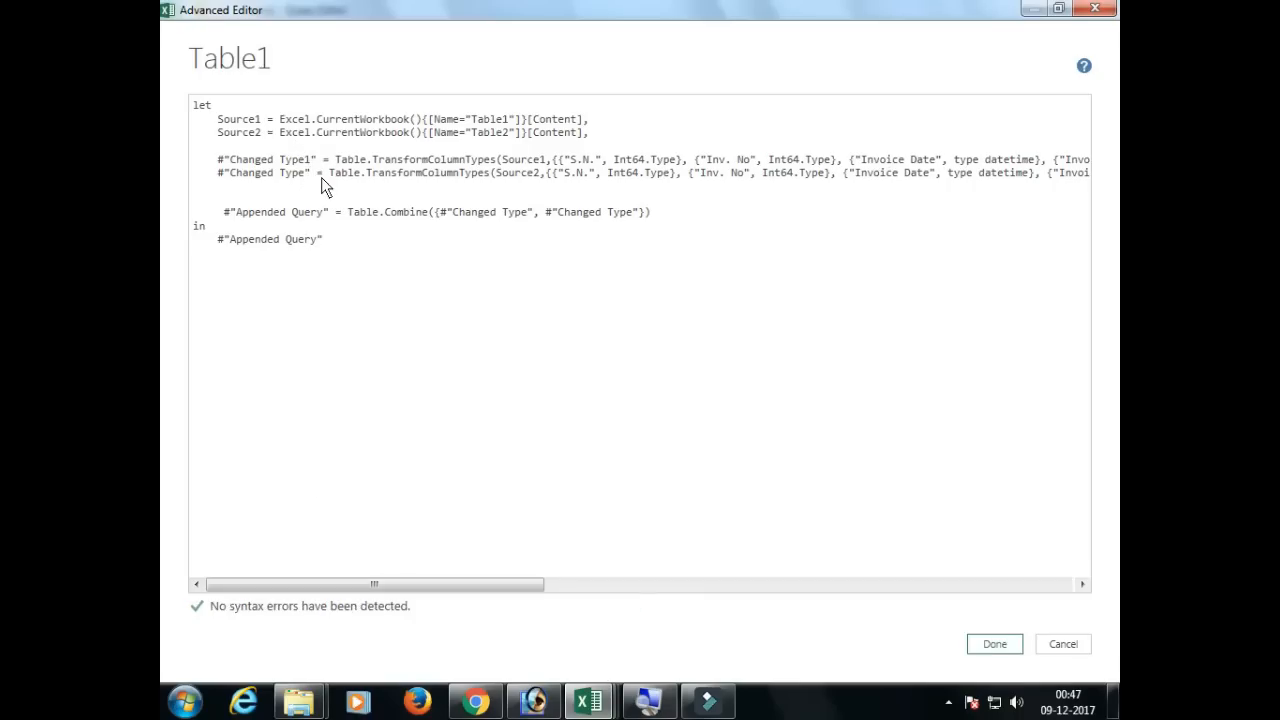
{"action": "left_click", "coordinate": [323, 178]}
{"action": "type", "text": "2"}
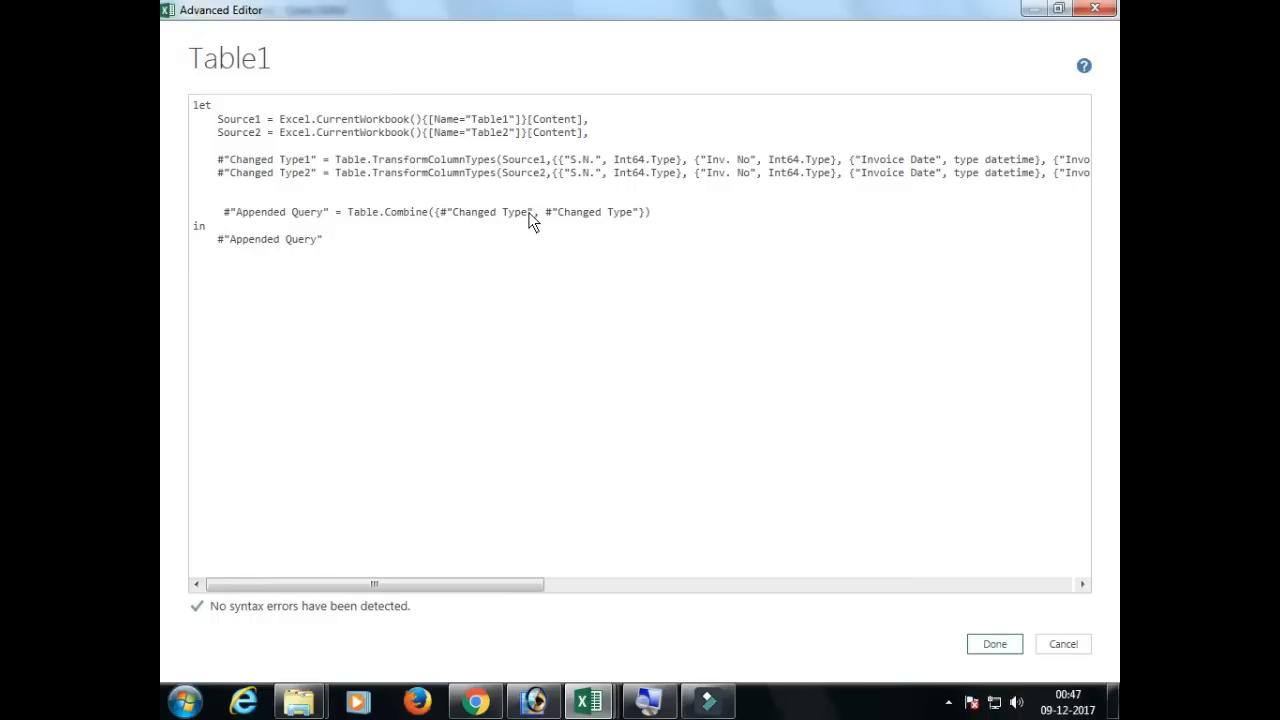
Step: Make Table.Combine reference Changed Type1 and Changed Type2, and apply the edited query code
{"action": "type", "text": "1"}
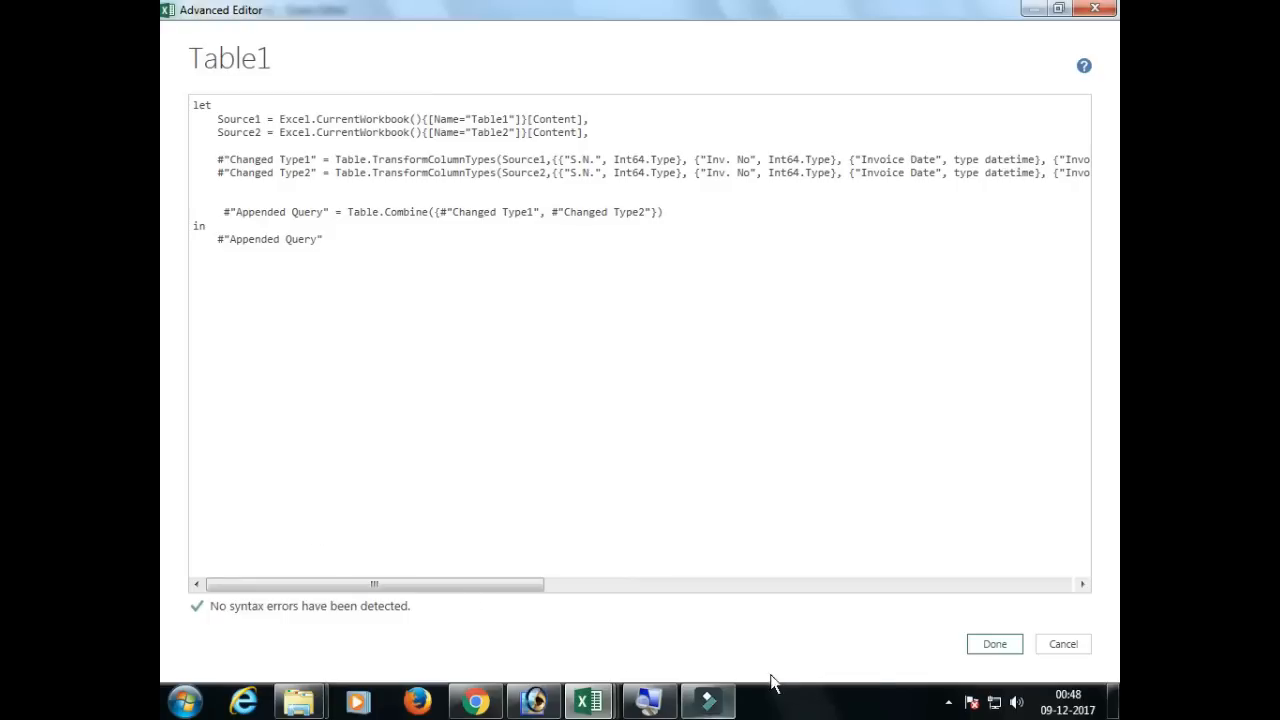
{"action": "left_click", "coordinate": [1001, 641]}
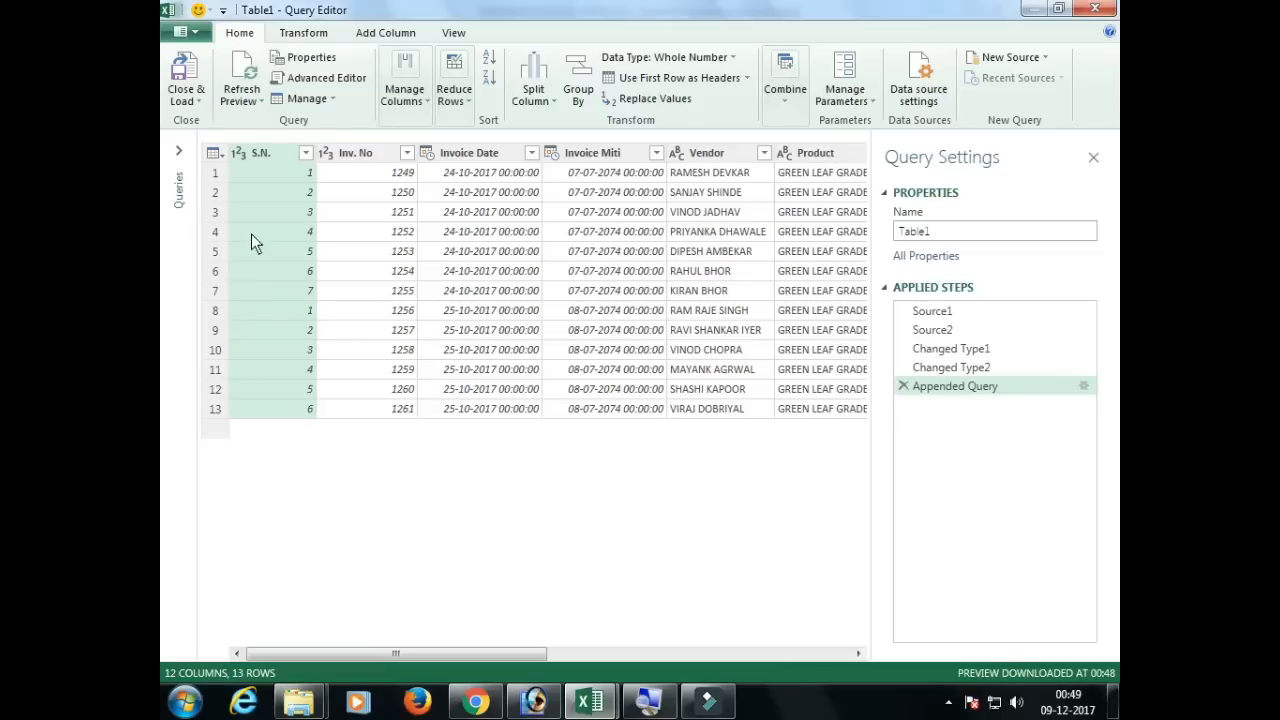
Step: Close the query and load its result as a table into a new worksheet
{"action": "left_click", "coordinate": [184, 99]}
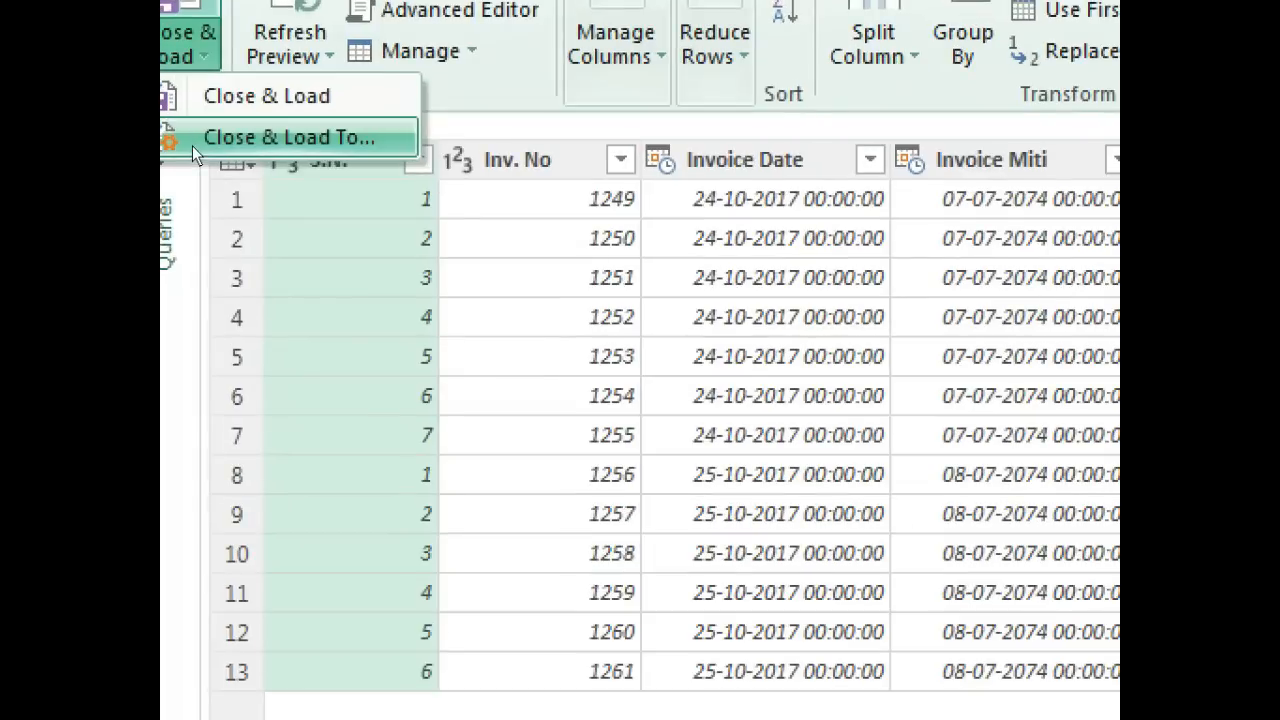
{"action": "left_click", "coordinate": [192, 145]}
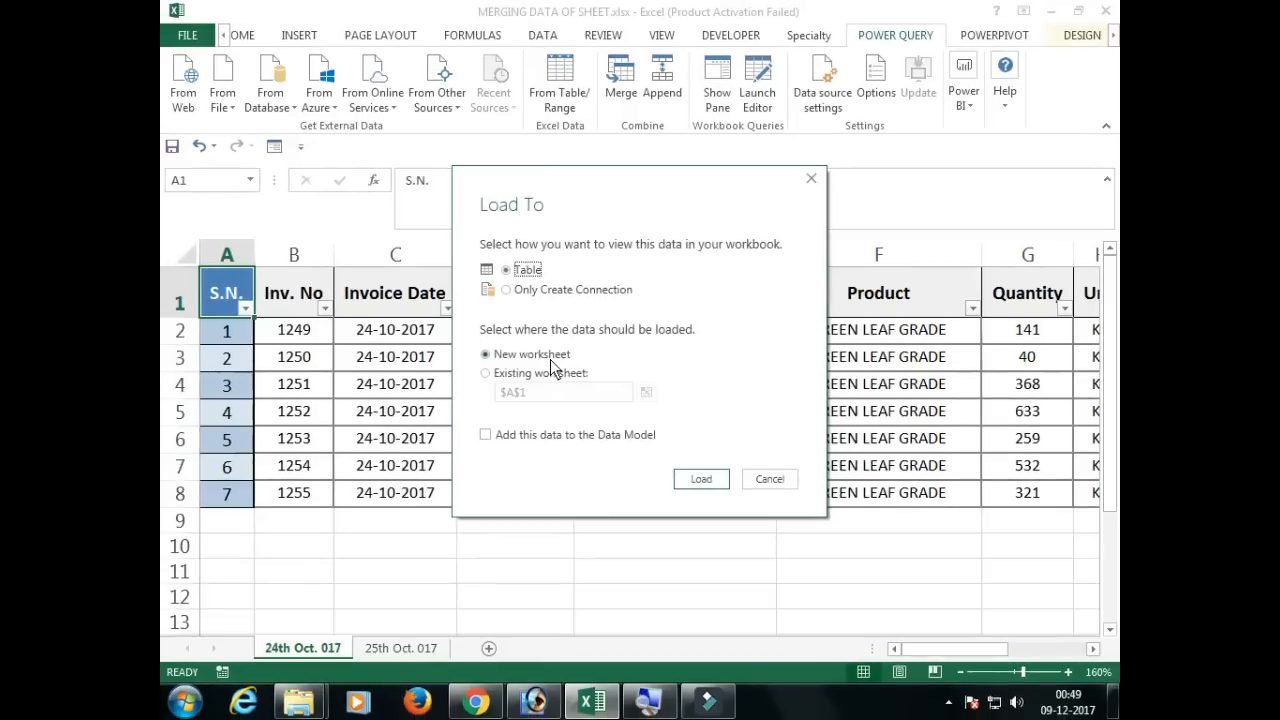
{"action": "left_click", "coordinate": [697, 484]}
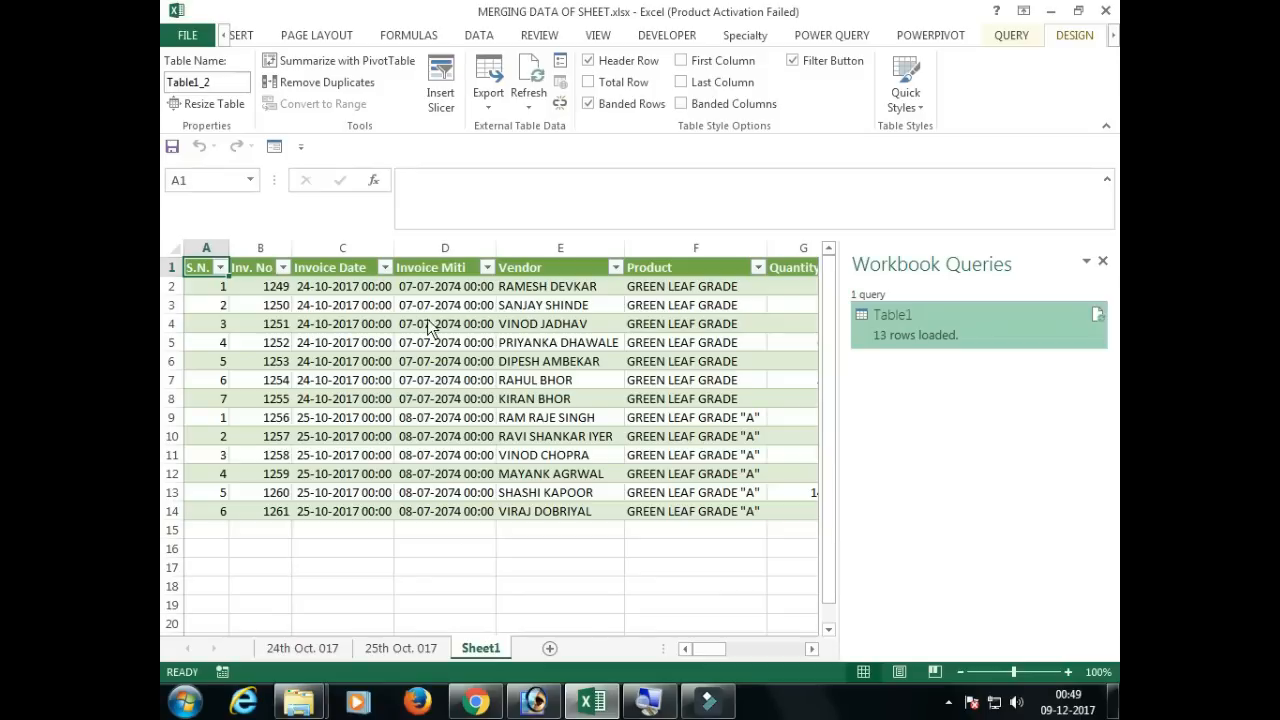
Step: Widen the Invoice Date and Invoice Miti columns of the merged table so their dates fit
{"action": "left_click_drag", "start_coordinate": [433, 305], "coordinate": [443, 534]}
{"action": "scroll", "coordinate": [258, 430], "scroll_direction": "up", "scroll_amount": 1}
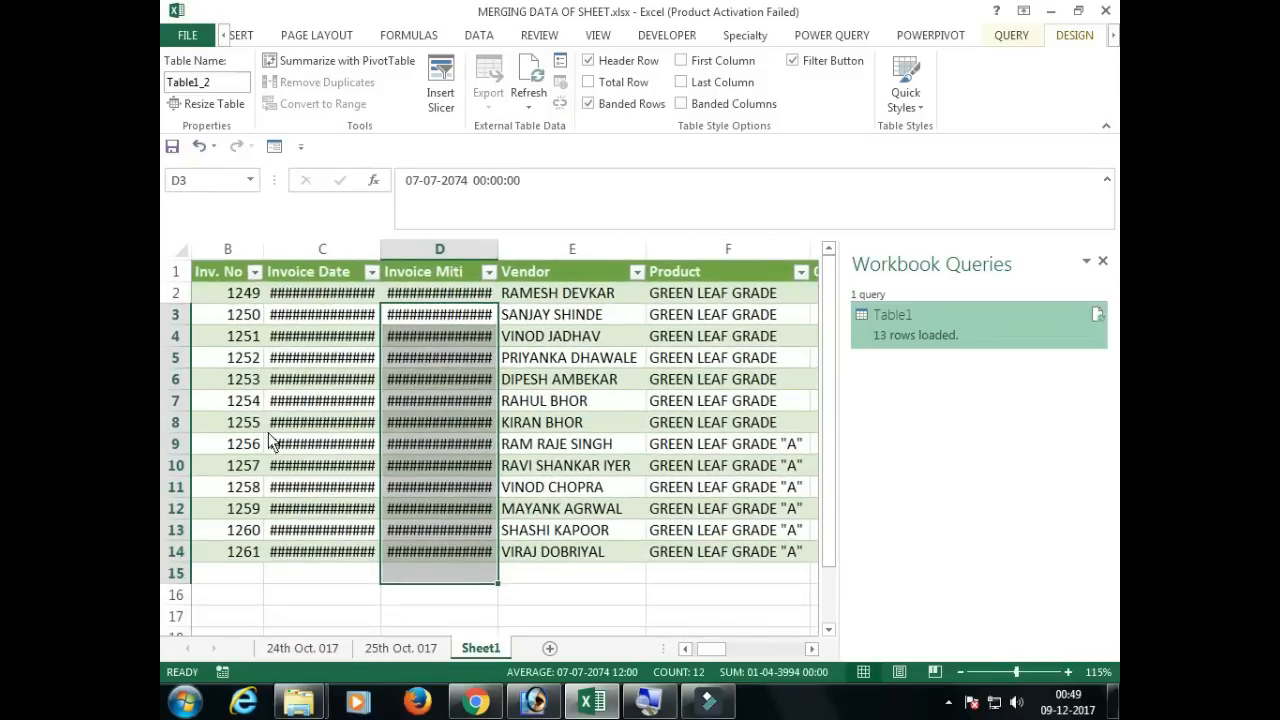
{"action": "left_click", "coordinate": [371, 465]}
{"action": "left_click_drag", "start_coordinate": [384, 256], "coordinate": [403, 258]}
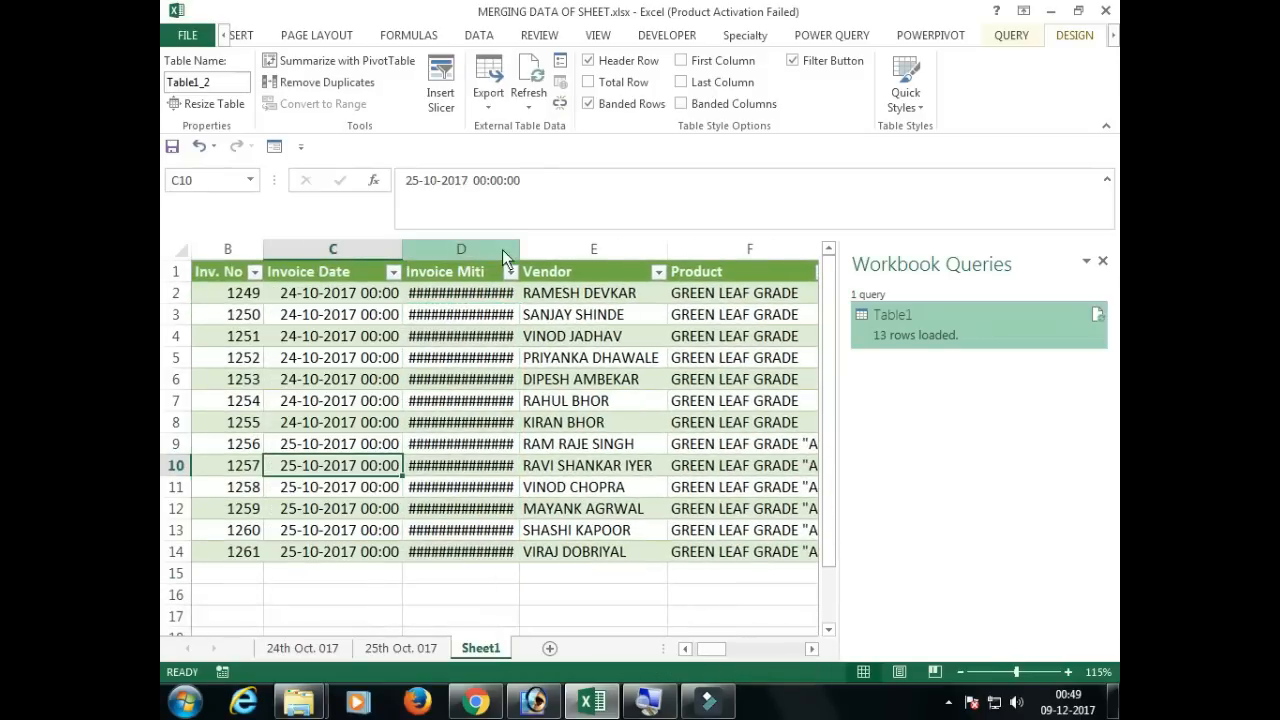
{"action": "double_click", "coordinate": [519, 258]}
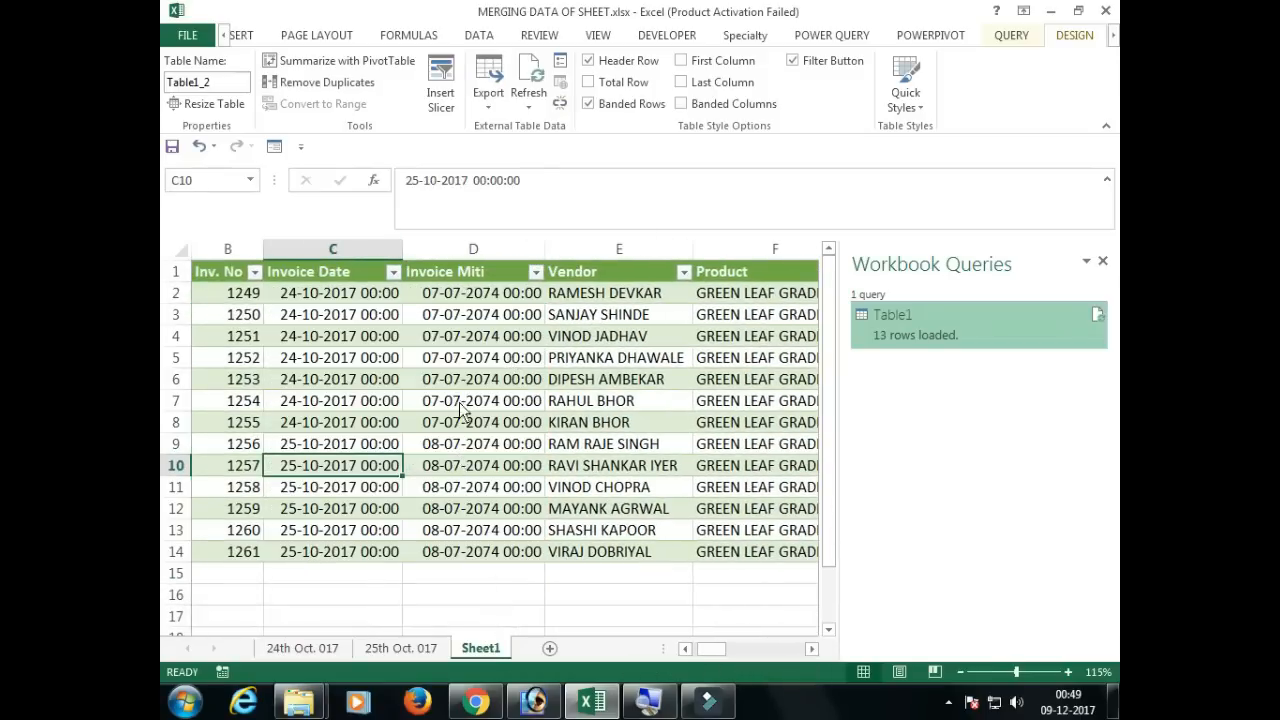
{"action": "left_click_drag", "start_coordinate": [340, 298], "coordinate": [162, 578]}
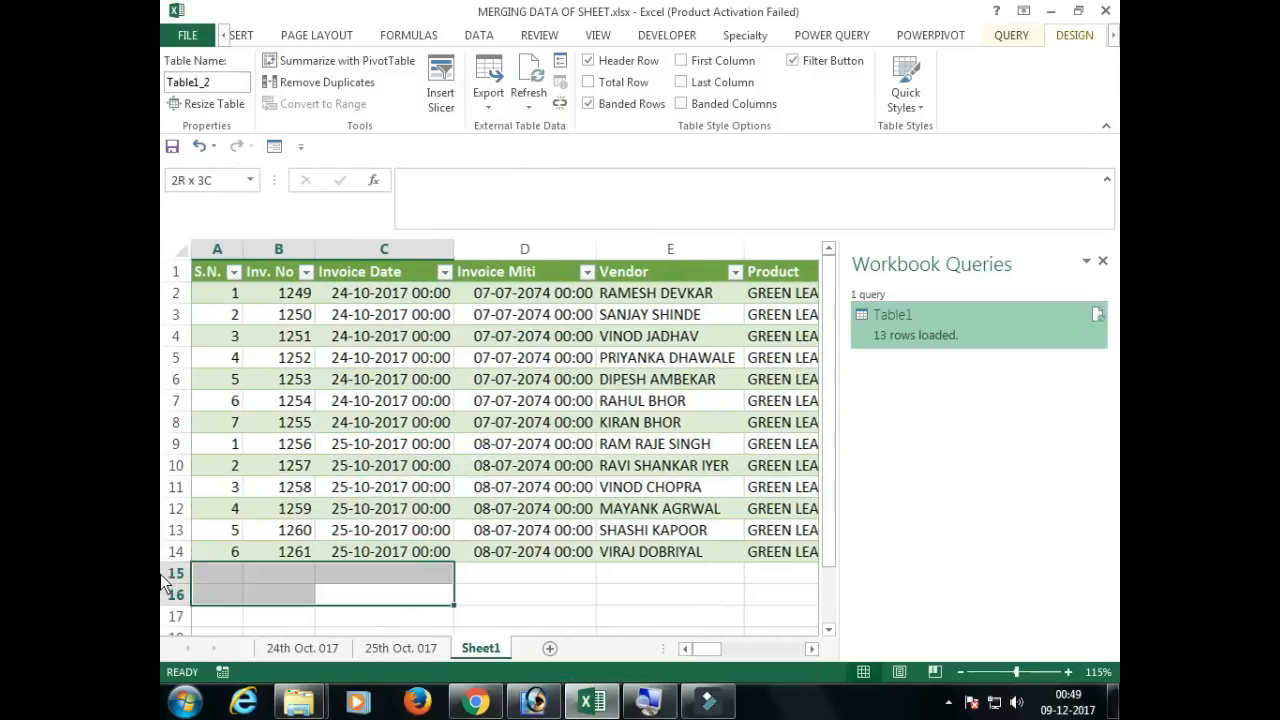
{"action": "left_click", "coordinate": [258, 425]}
{"action": "left_click_drag", "start_coordinate": [232, 298], "coordinate": [222, 574]}
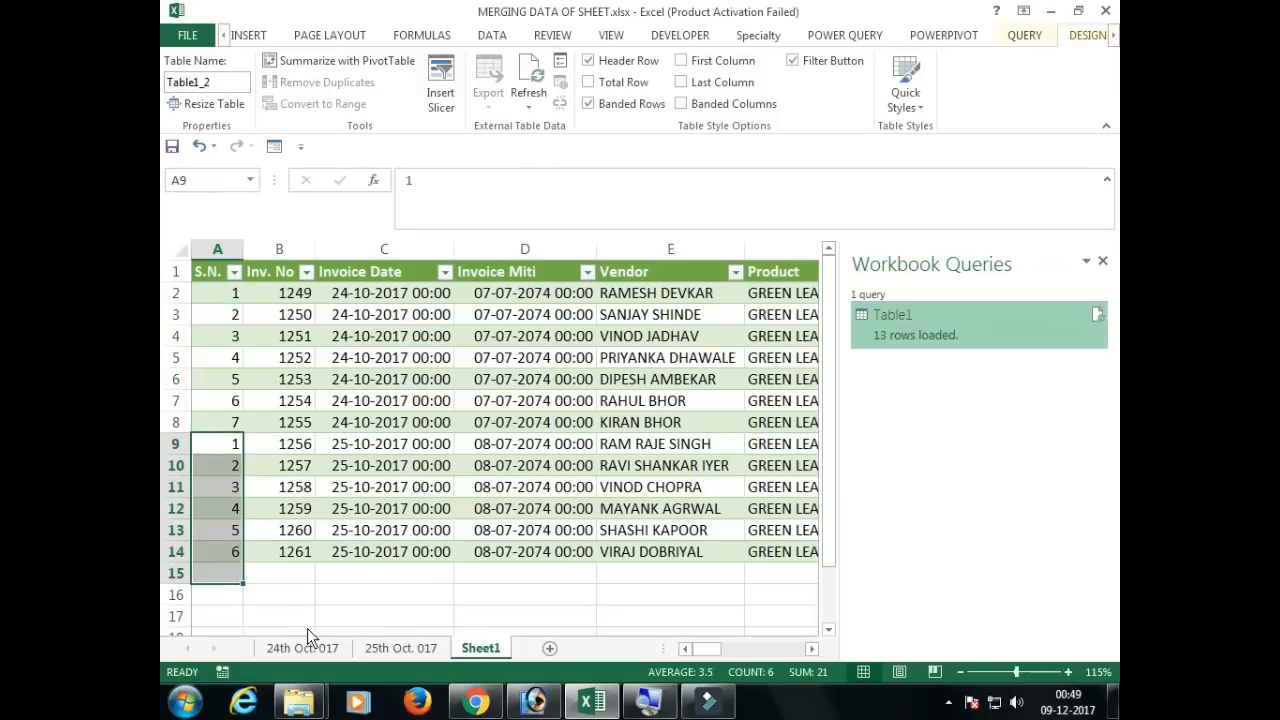
Step: Start a new row 9 in the 24th Oct. 017 table with S.N. 8 and Inv. No 1254
{"action": "left_click", "coordinate": [303, 649]}
{"action": "left_click", "coordinate": [244, 522]}
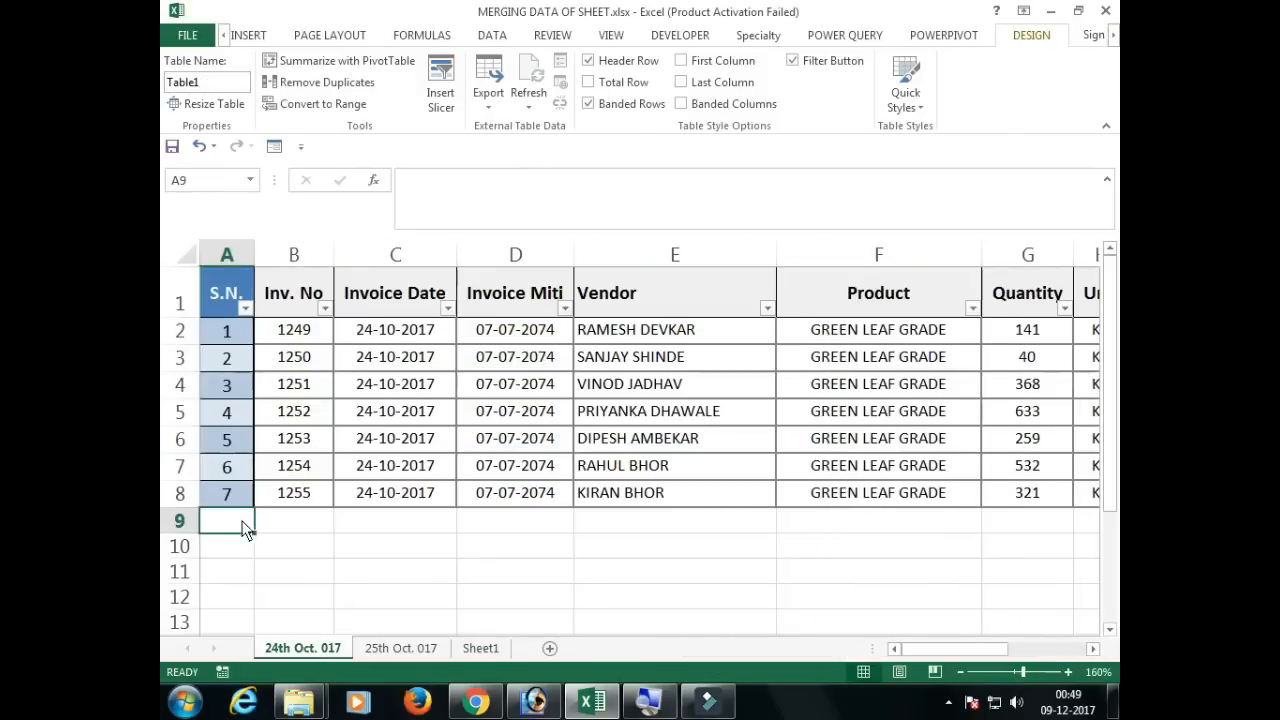
{"action": "type", "text": "8"}
{"action": "key", "text": "Tab"}
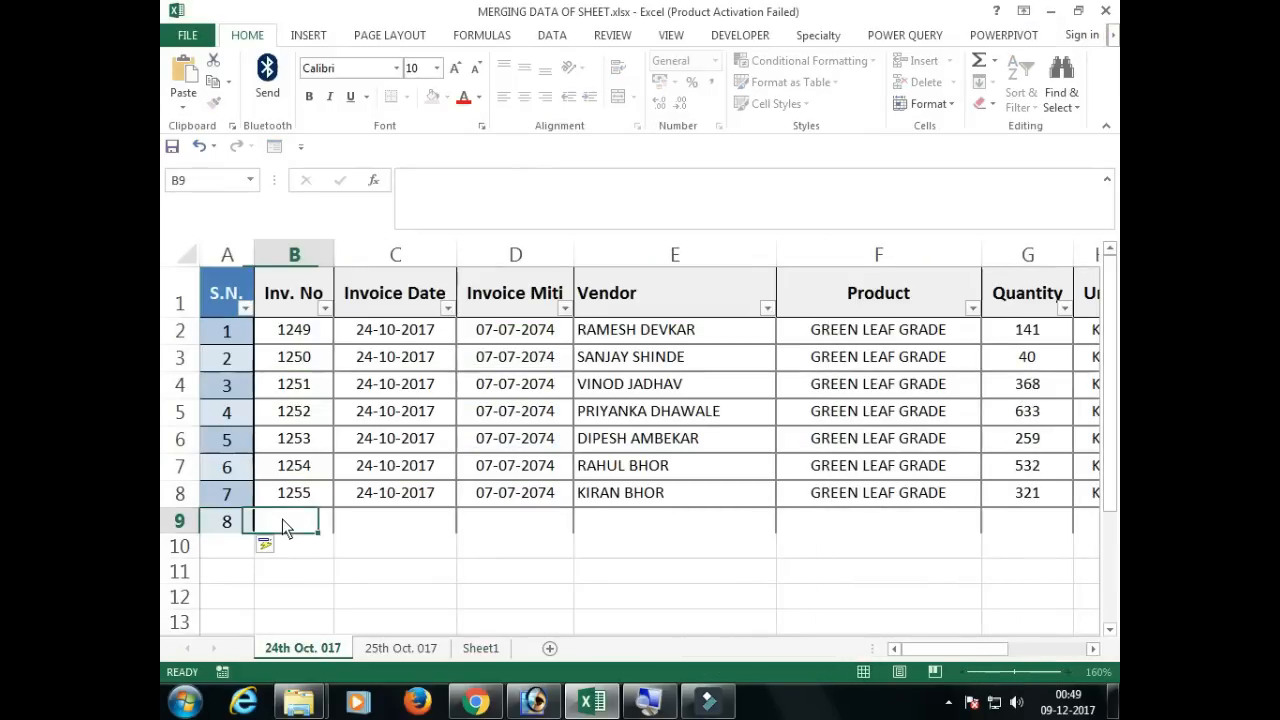
{"action": "type", "text": "1254"}
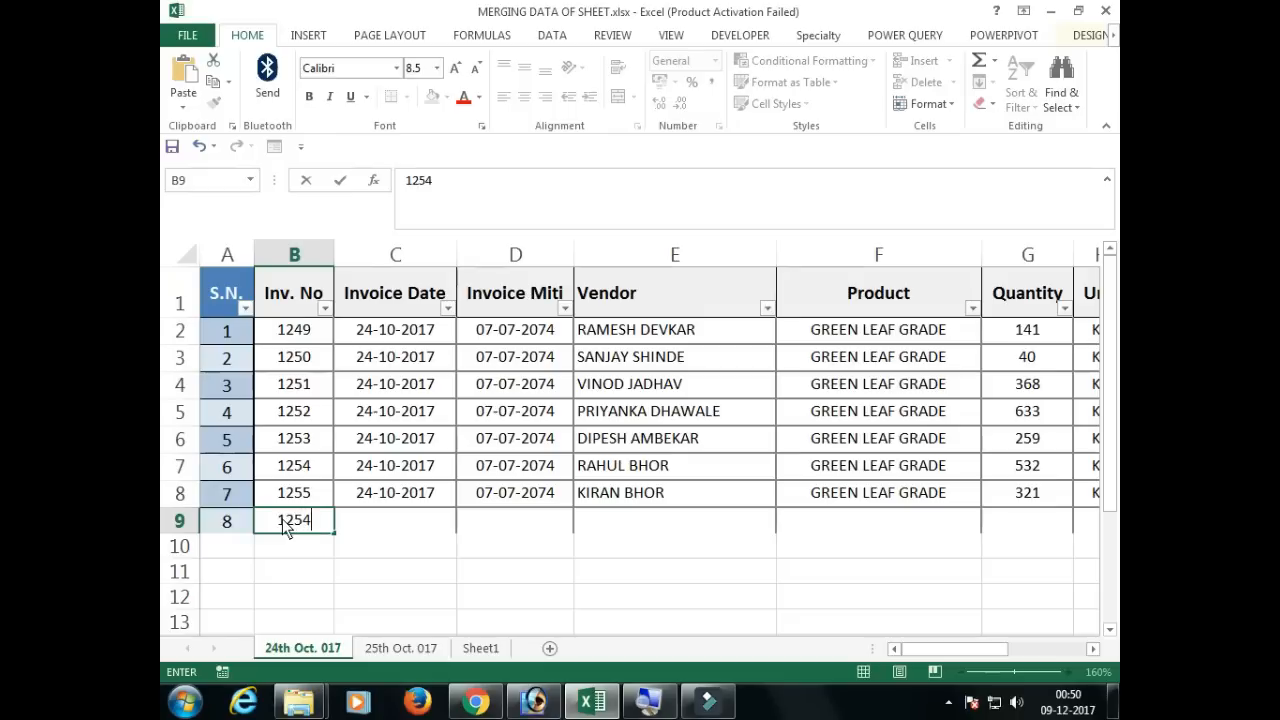
{"action": "key", "text": "Tab"}
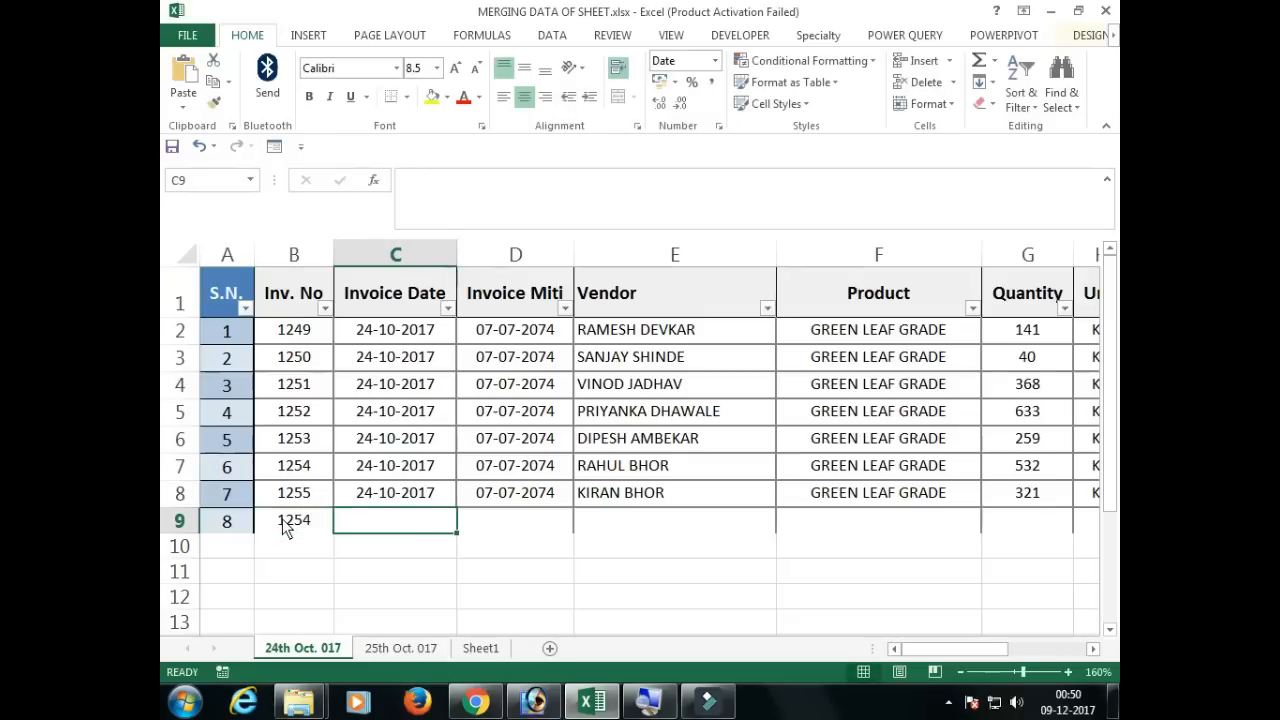
Step: Fill the Invoice Date, Invoice Miti, Vendor and Product cells from row 8 down into row 9
{"action": "left_click", "coordinate": [441, 496]}
{"action": "left_click_drag", "start_coordinate": [457, 507], "coordinate": [455, 541]}
{"action": "left_click", "coordinate": [515, 525]}
{"action": "left_click", "coordinate": [570, 508]}
{"action": "left_click_drag", "start_coordinate": [570, 506], "coordinate": [978, 536]}
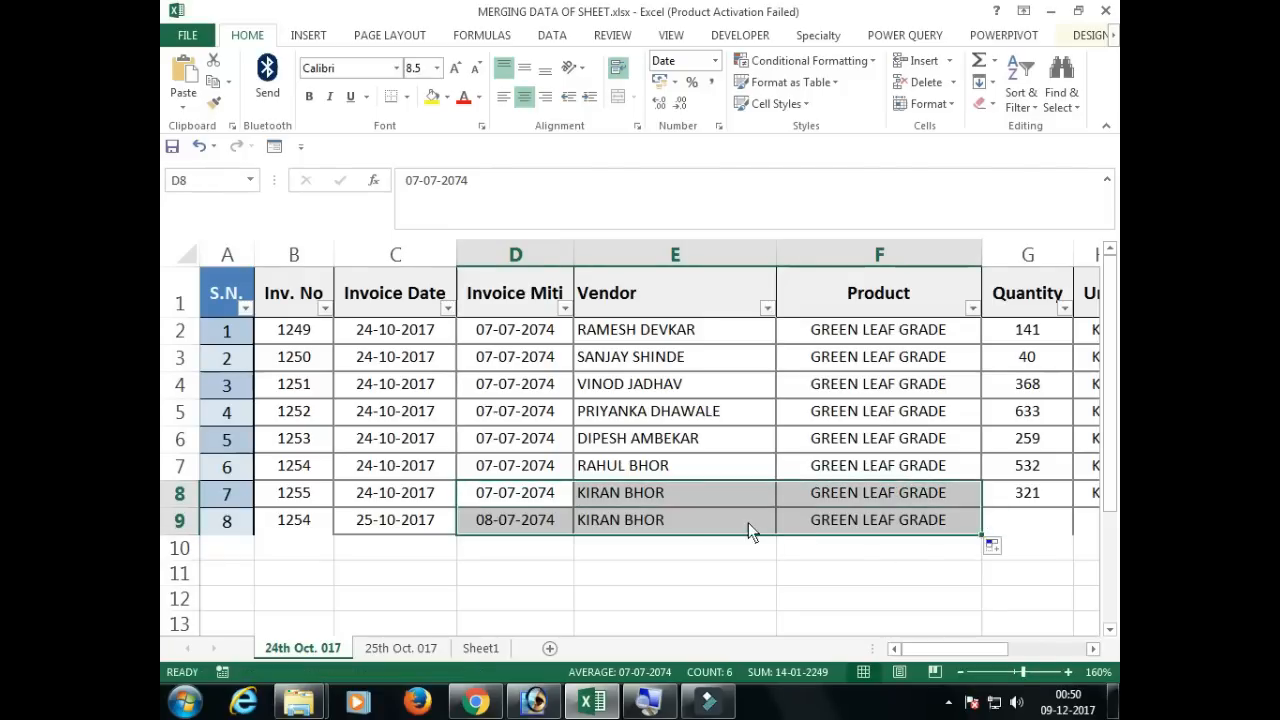
{"action": "left_click", "coordinate": [748, 522]}
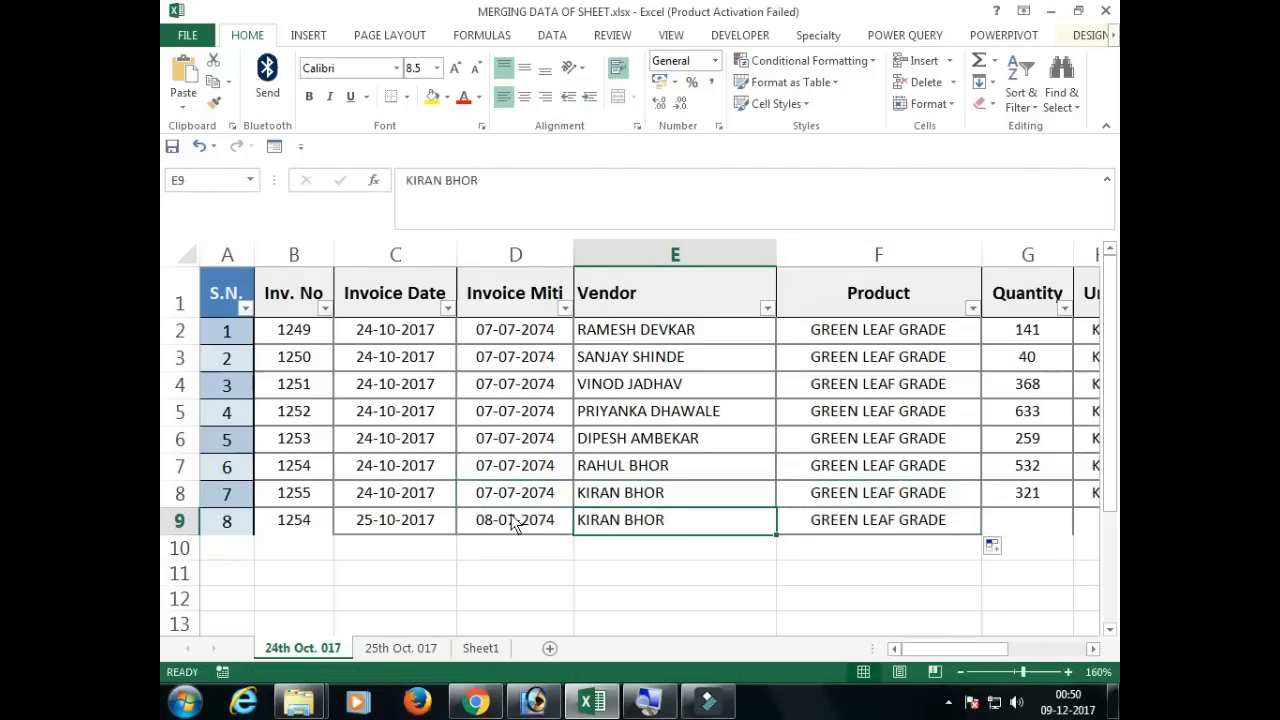
Step: Refresh the Table1 query on Sheet1 to bring the added invoice row into the merged table
{"action": "left_click", "coordinate": [488, 646]}
{"action": "left_click", "coordinate": [231, 470]}
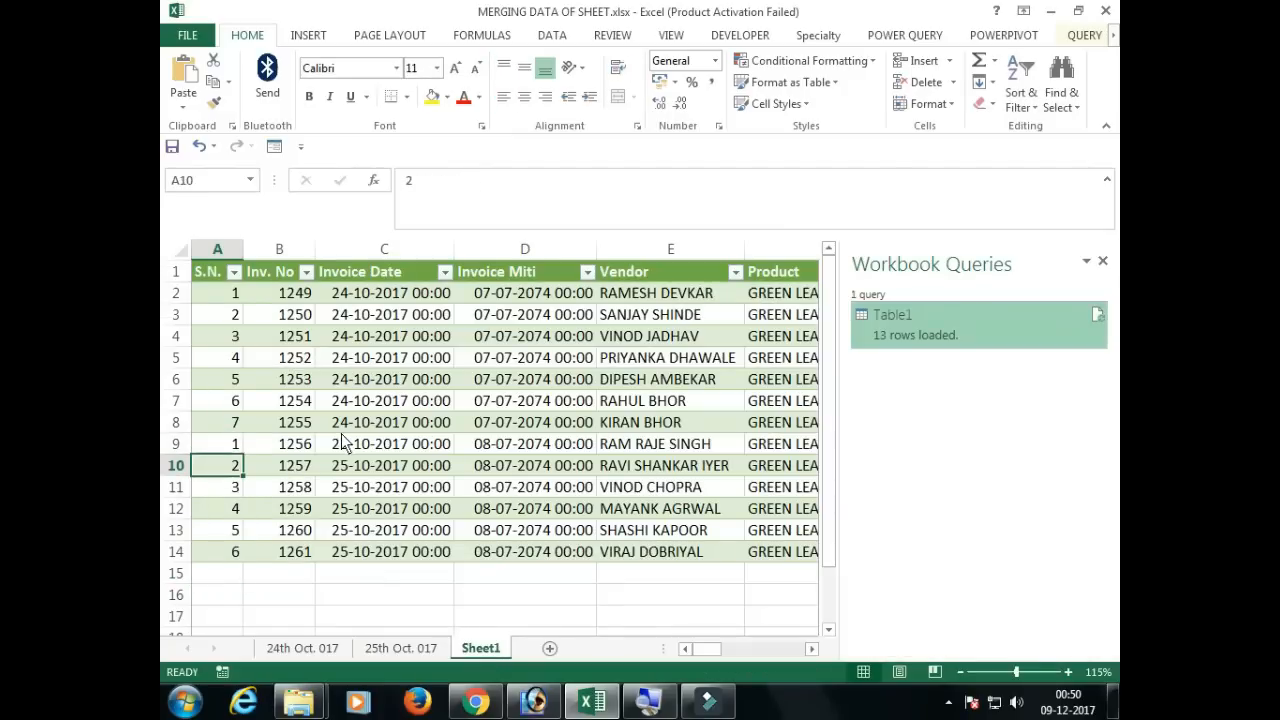
{"action": "mouse_move", "coordinate": [1098, 320]}
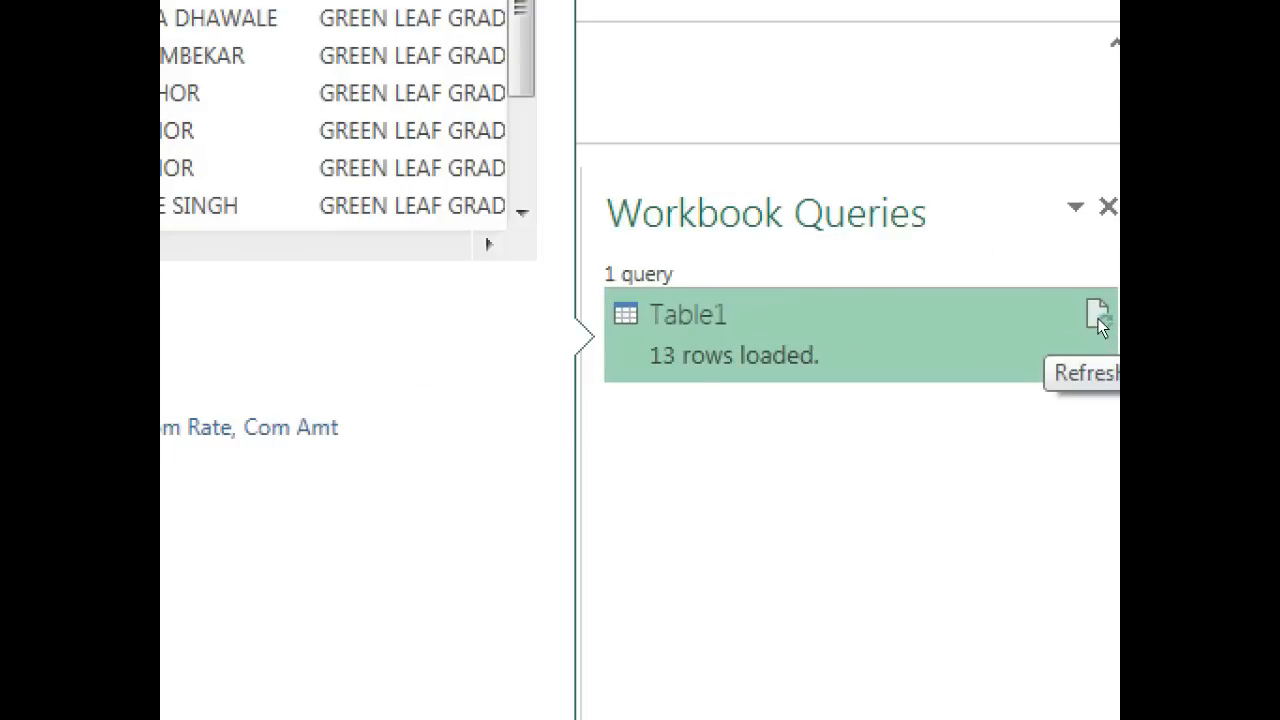
{"action": "left_click", "coordinate": [1098, 318]}
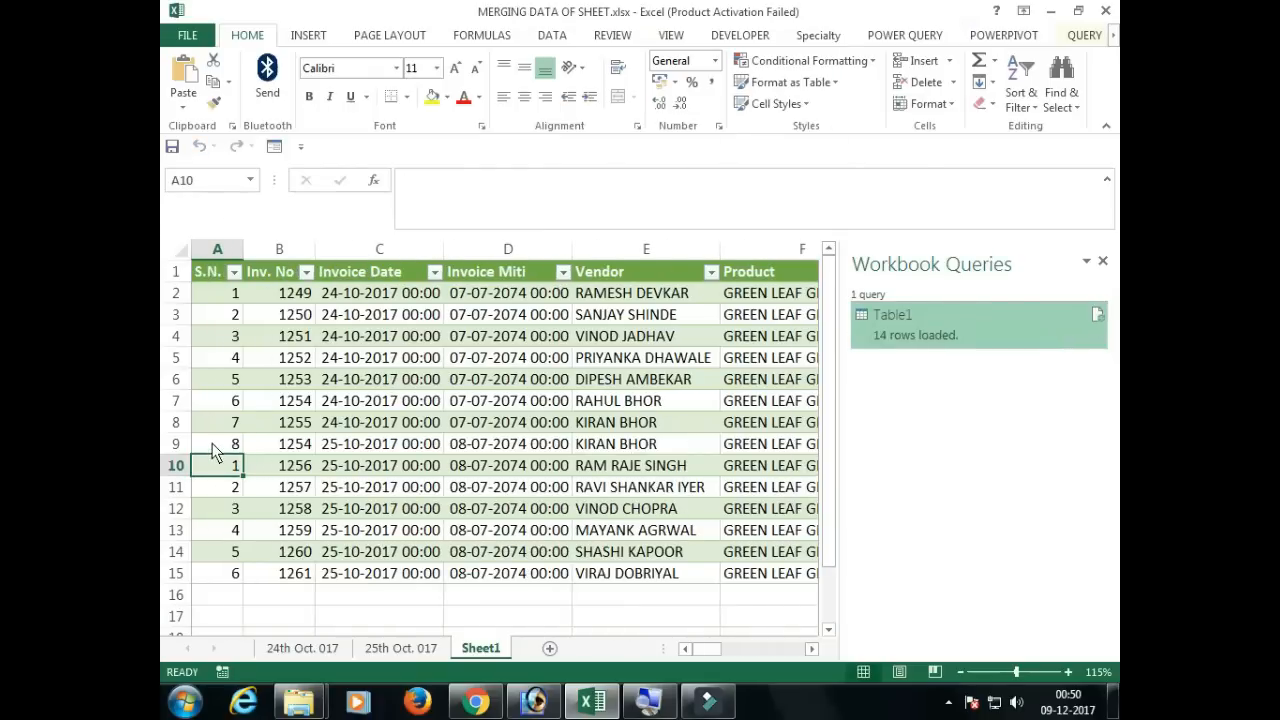
{"action": "left_click", "coordinate": [213, 452]}
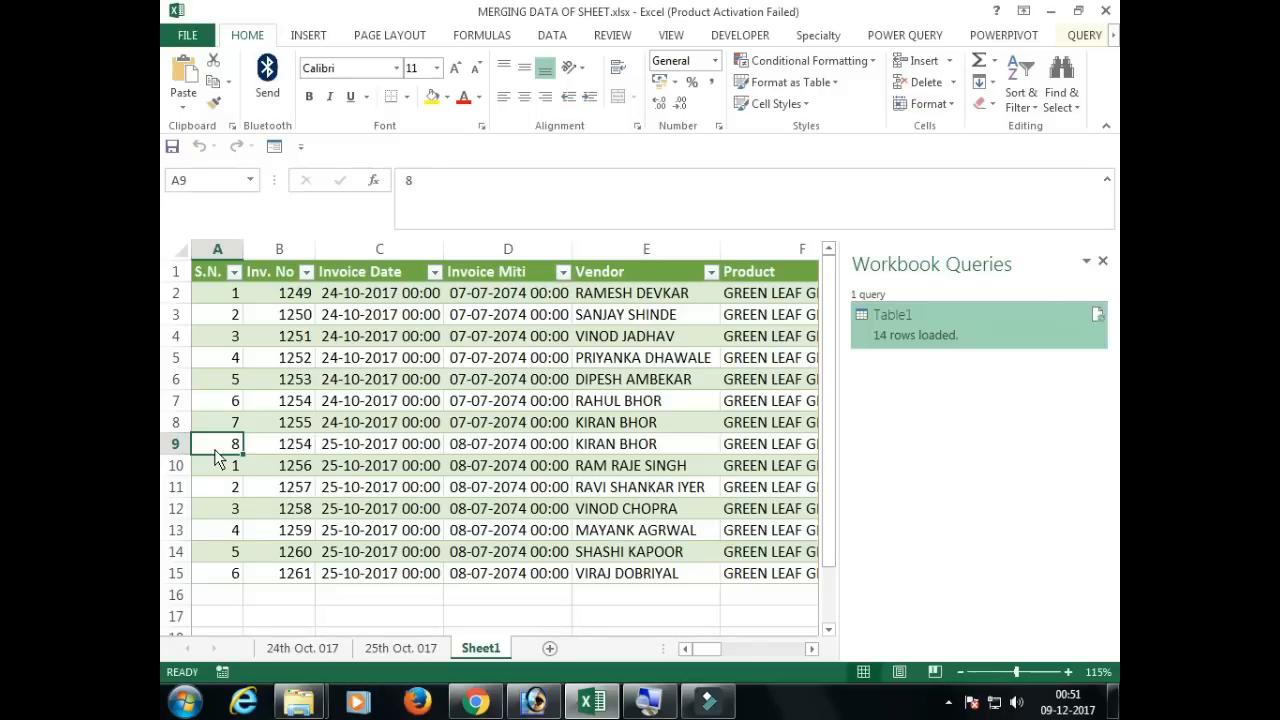
Step: Save the workbook and return to the 24th Oct. 017 sheet
{"action": "key", "text": "ctrl+s"}
{"action": "left_click", "coordinate": [300, 648]}
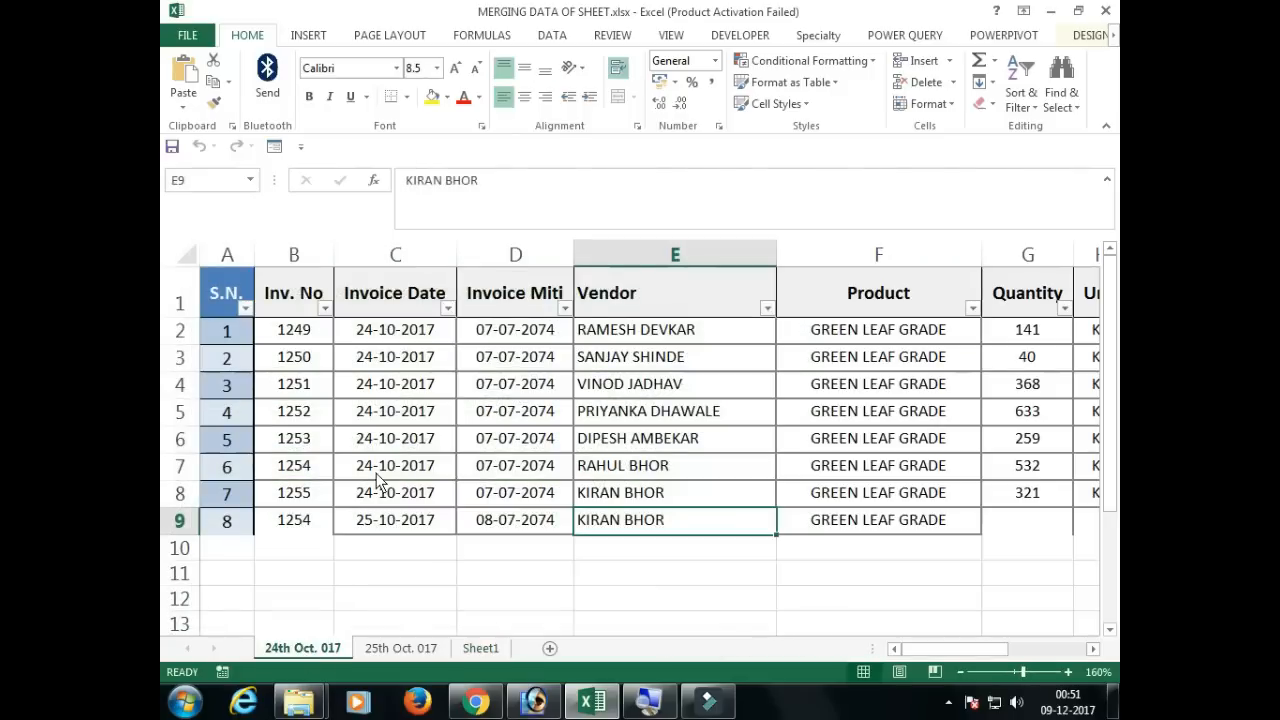